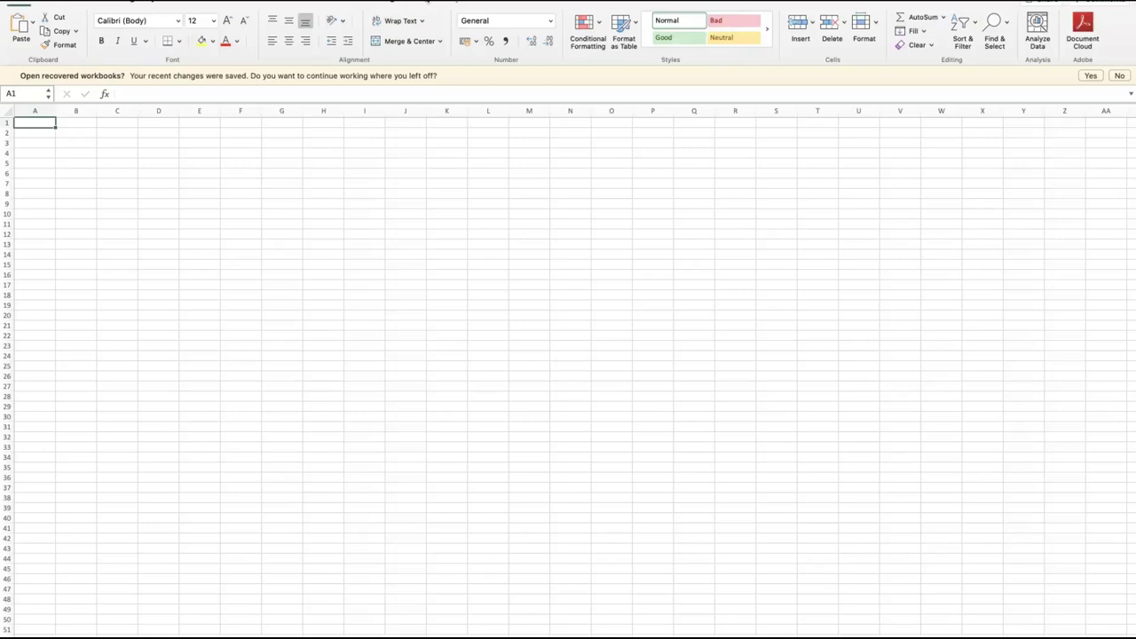
pyautogui.click(426, 3)
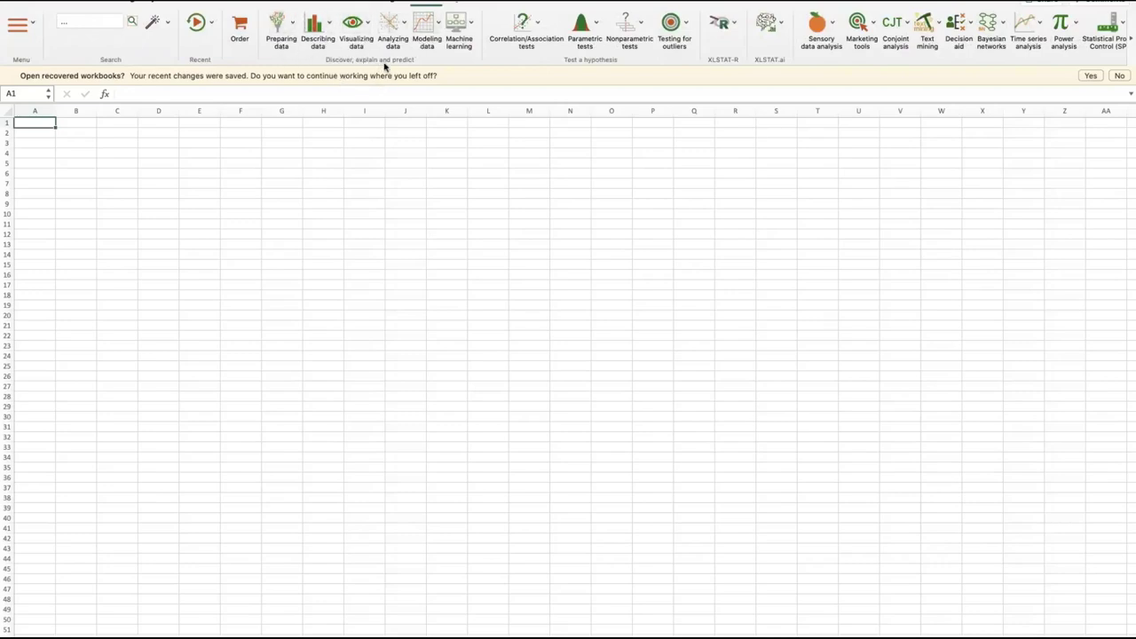
pyautogui.click(434, 32)
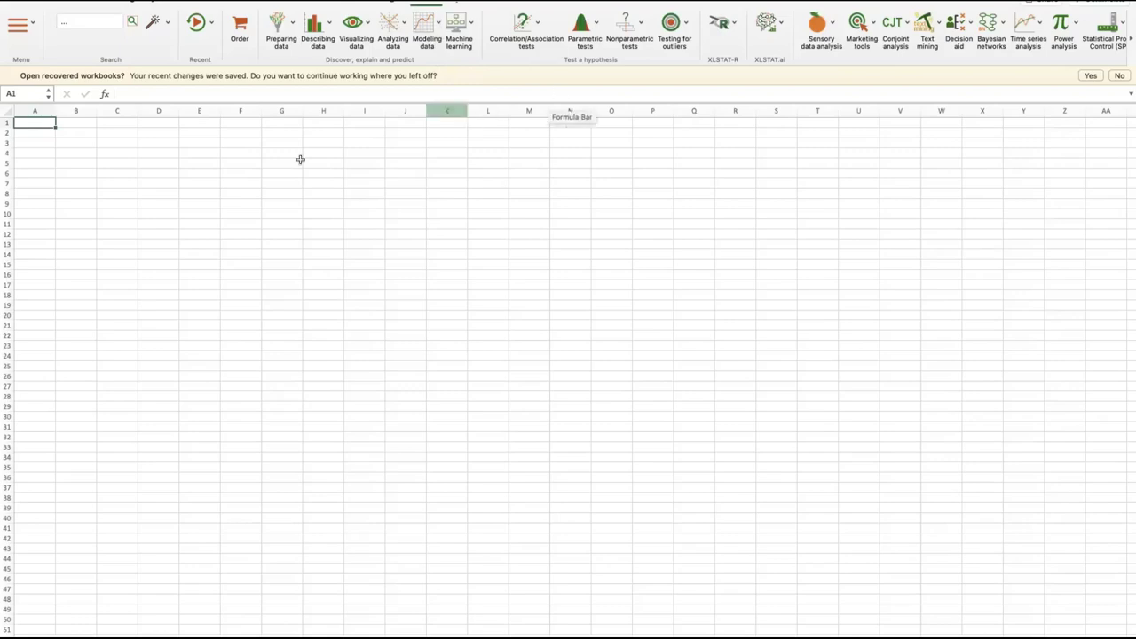
pyautogui.scroll(3, 71, 285)
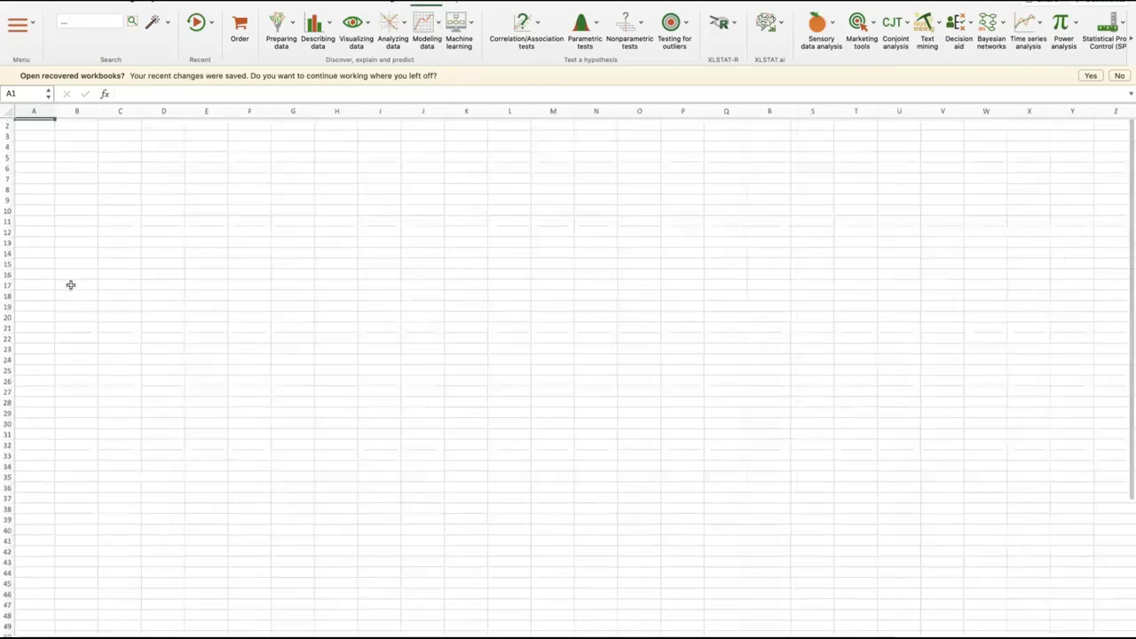
pyautogui.scroll(2, 71, 284)
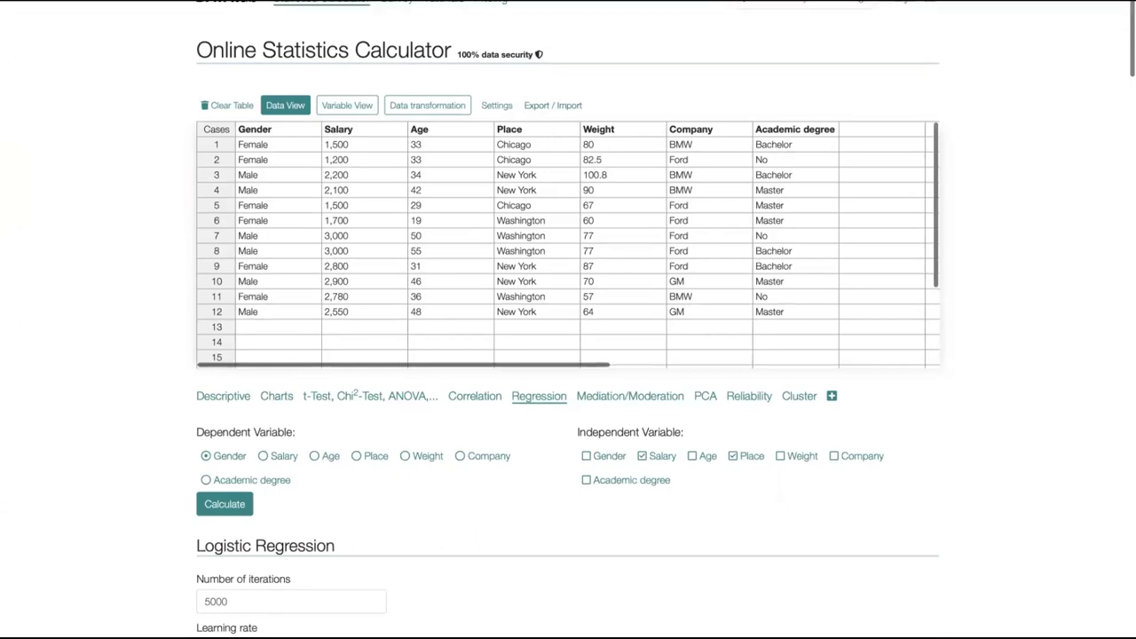
# Switch to the DATAtab Online Statistics Calculator in the browser and copy its sample data table for Excel.
pyautogui.press('super+l')
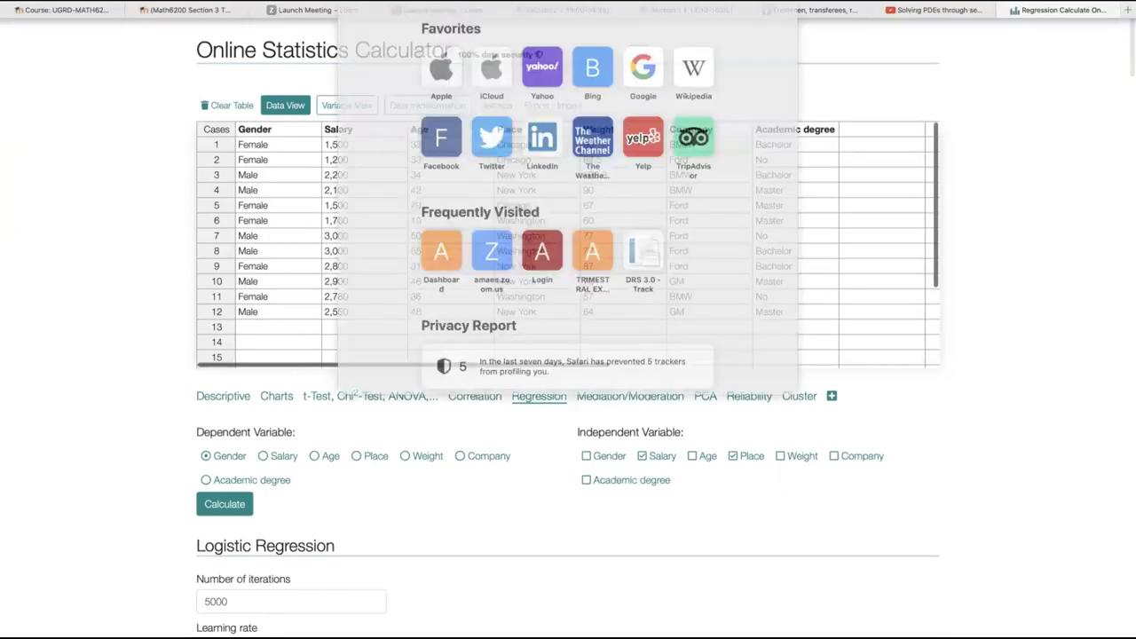
pyautogui.press('Escape')
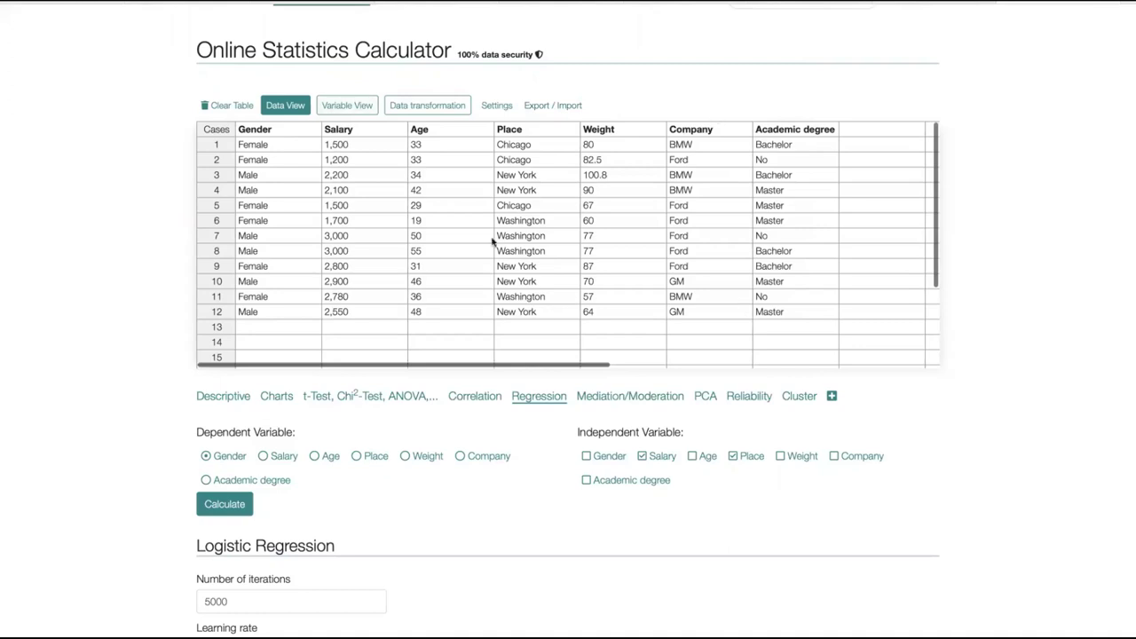
pyautogui.click(550, 106)
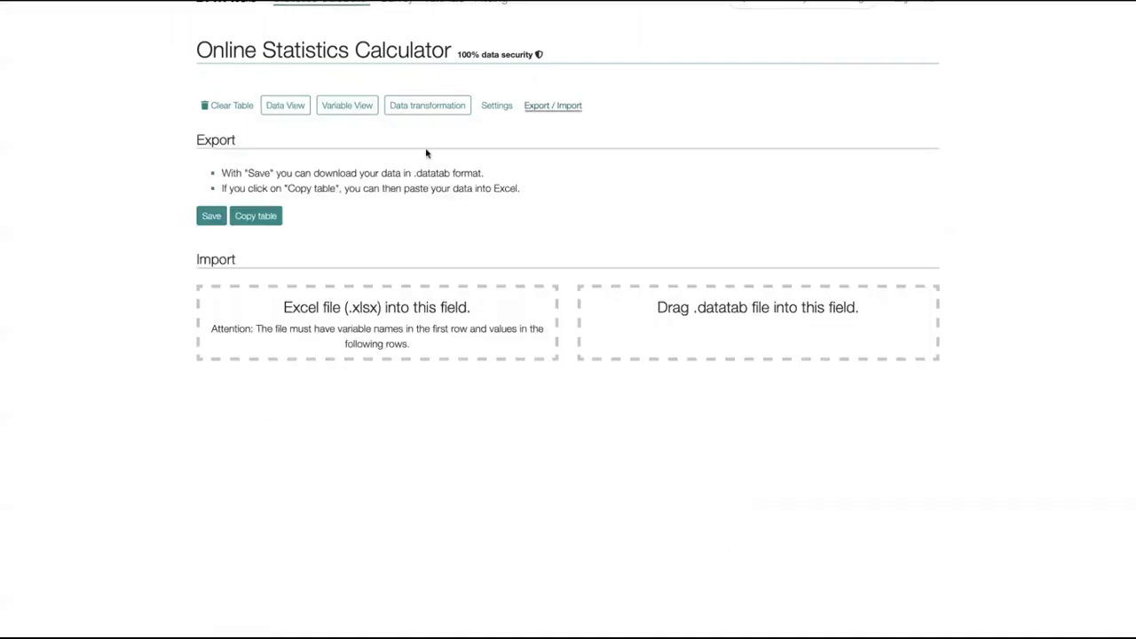
pyautogui.click(259, 223)
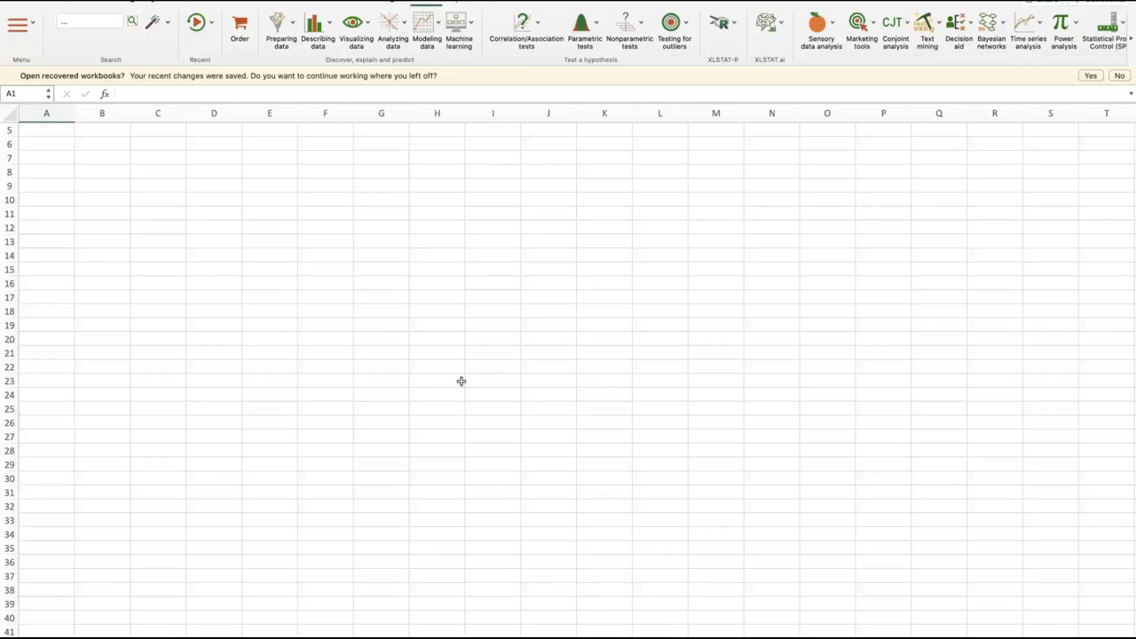
# Switch to Excel and paste the copied sample data table into the blank worksheet, starting at cell A1.
pyautogui.scroll(2, 460, 380)
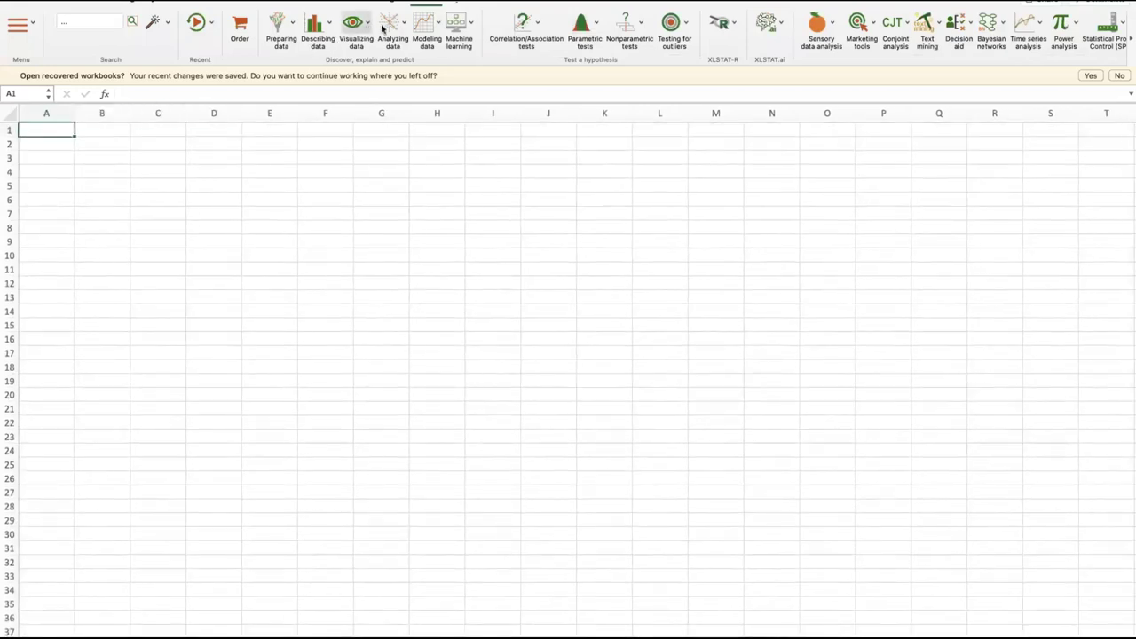
pyautogui.click(324, 4)
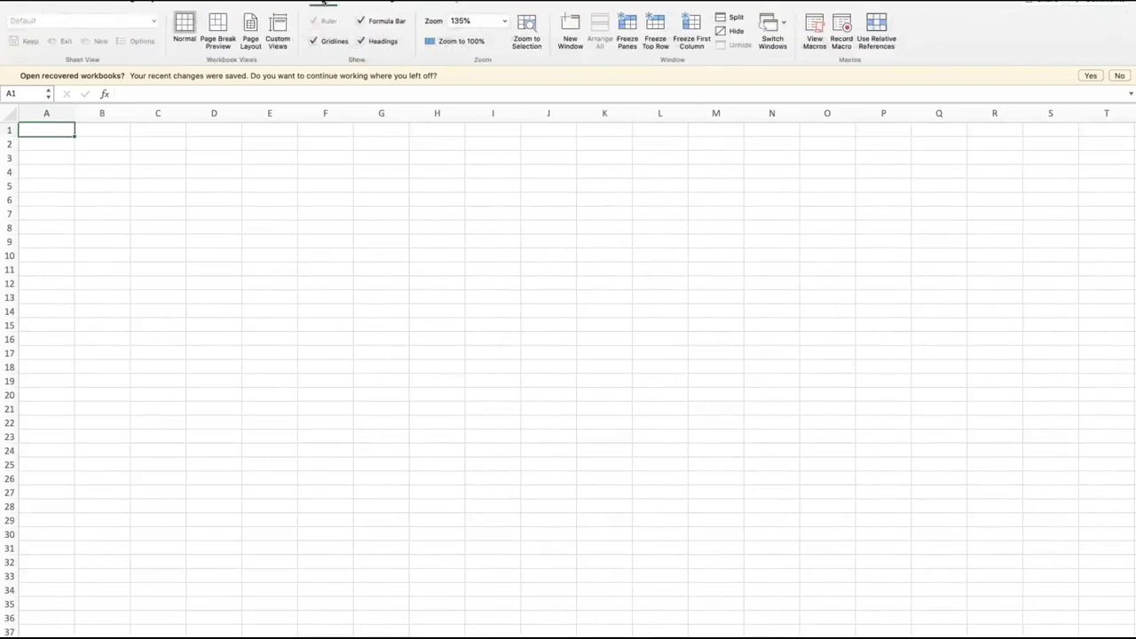
pyautogui.click(504, 20)
pyautogui.click(491, 36)
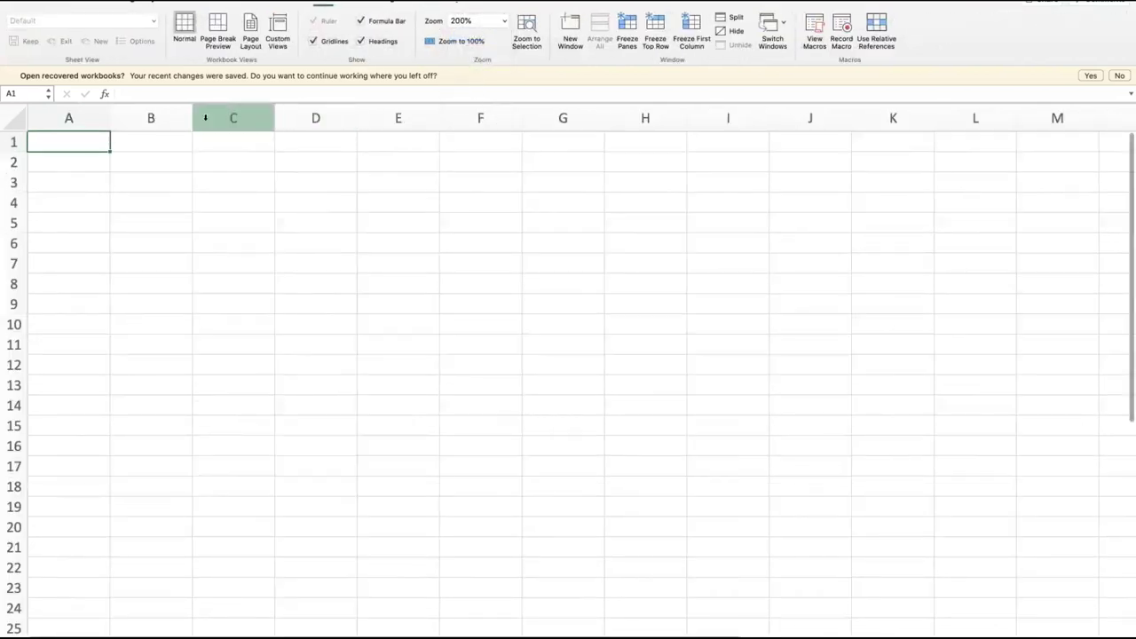
pyautogui.rightClick(71, 139)
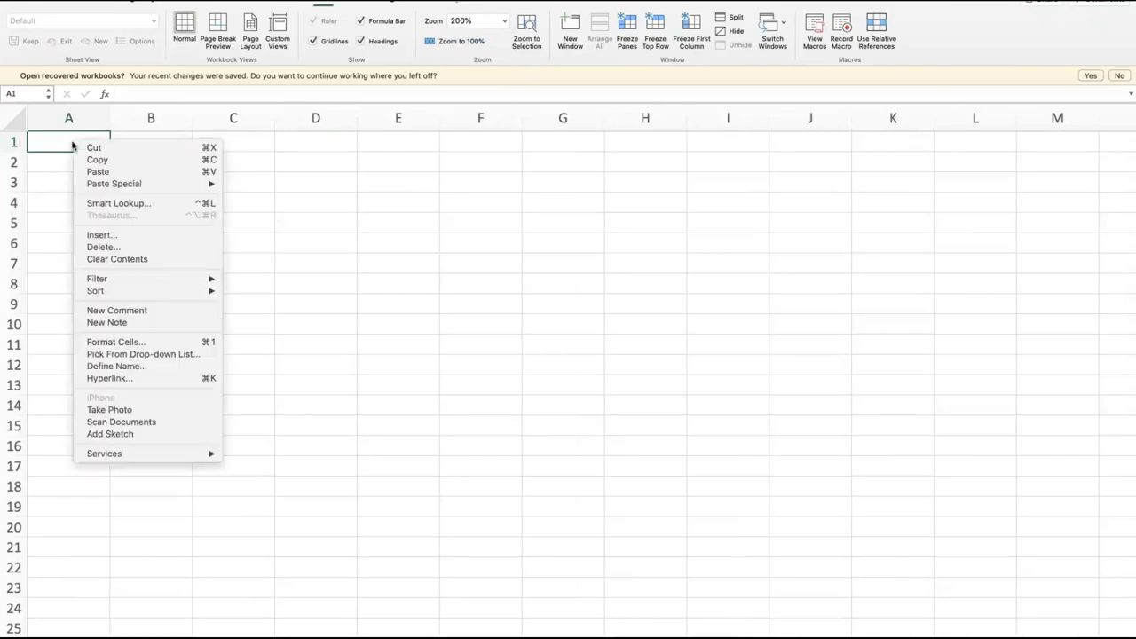
pyautogui.click(110, 171)
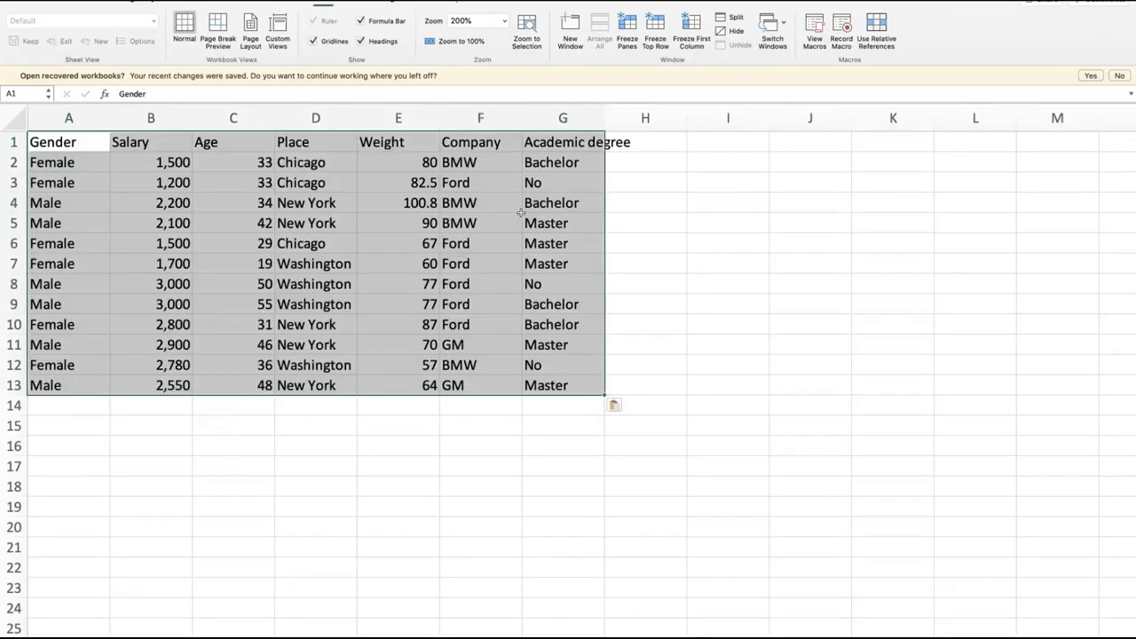
pyautogui.click(680, 224)
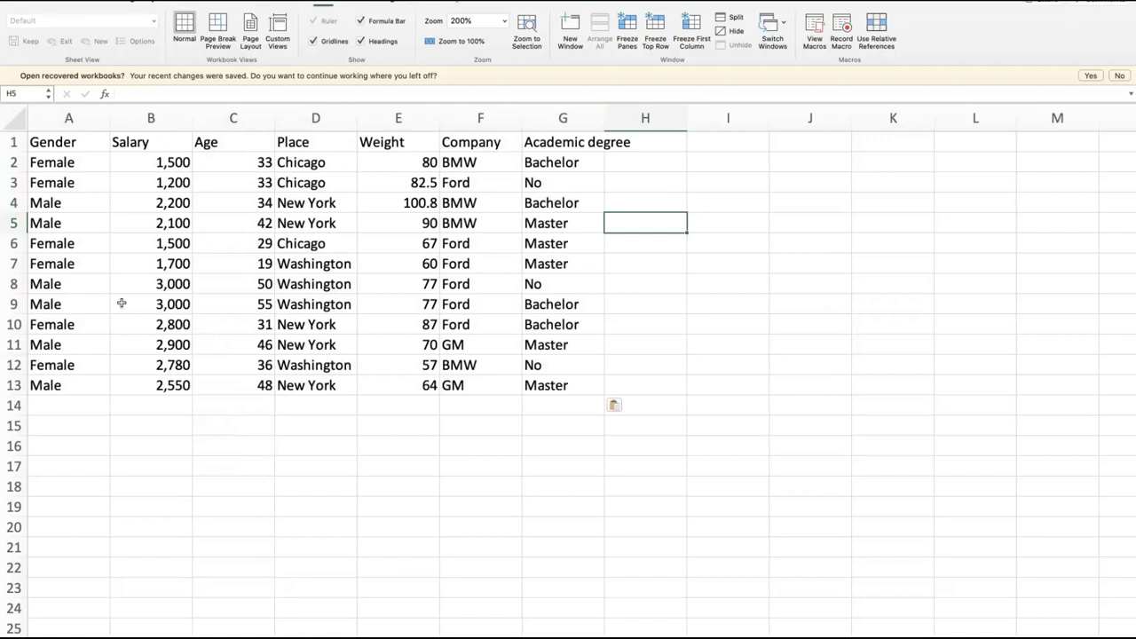
# Open the XLSTAT Modeling data tools for the pasted dataset and look over the columns.
pyautogui.click(435, 2)
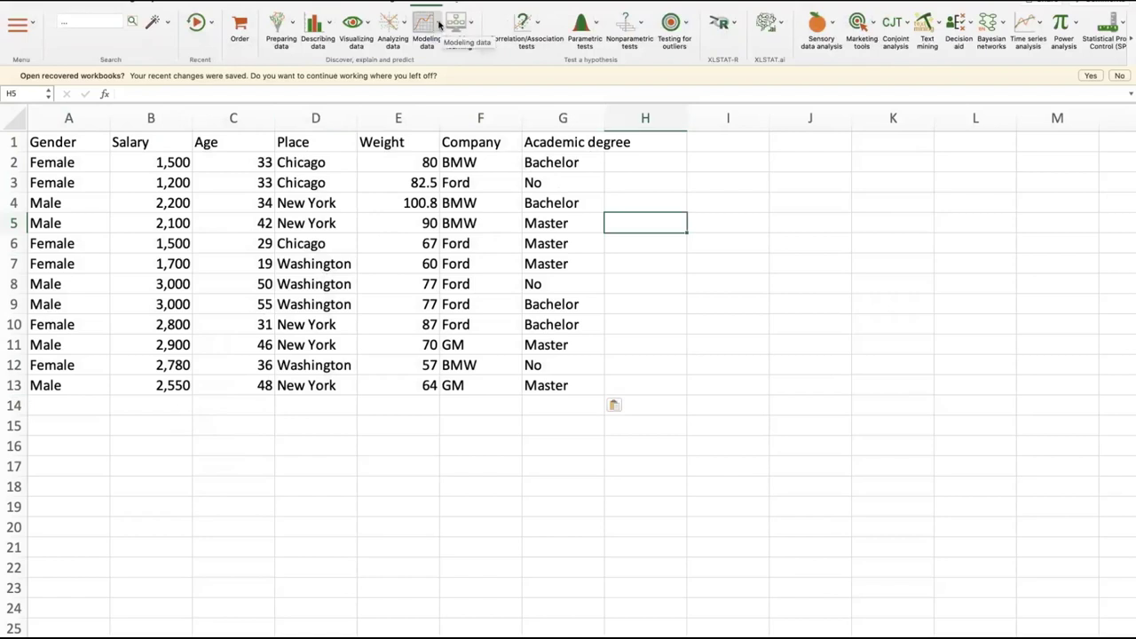
pyautogui.click(426, 27)
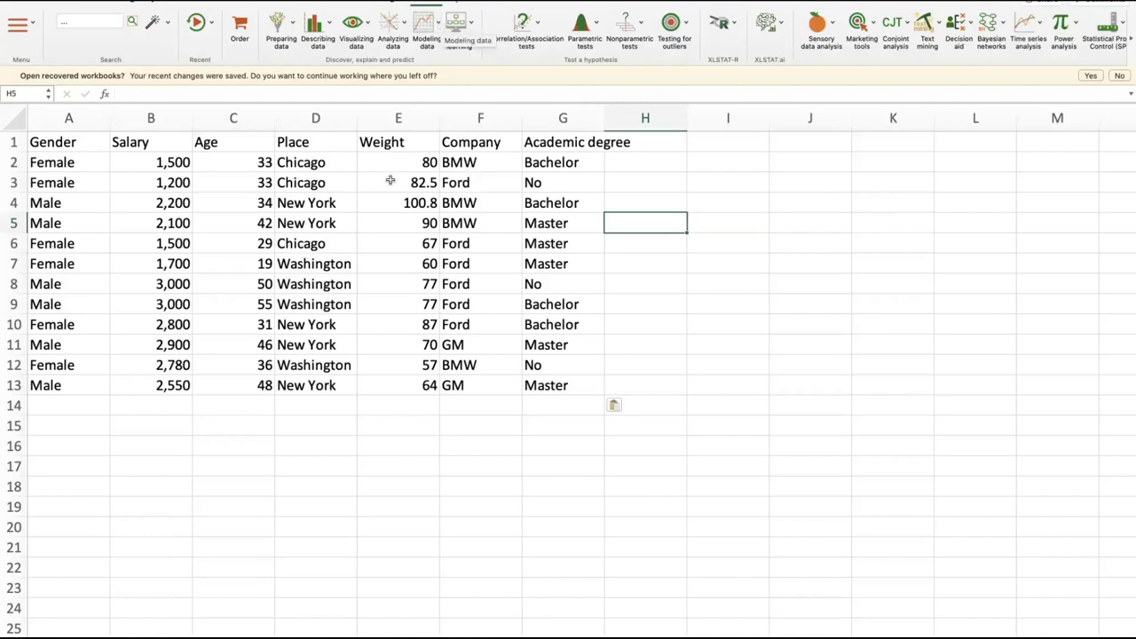
pyautogui.scroll(1, 394, 183)
pyautogui.scroll(-1, 395, 183)
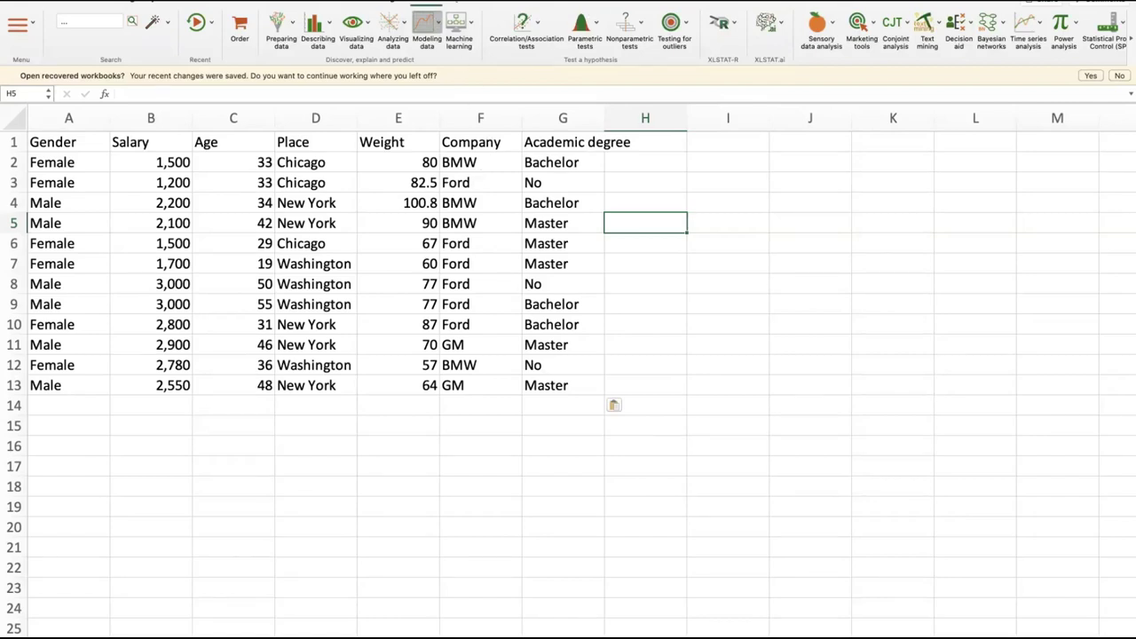
pyautogui.hscroll(1, 627, 136)
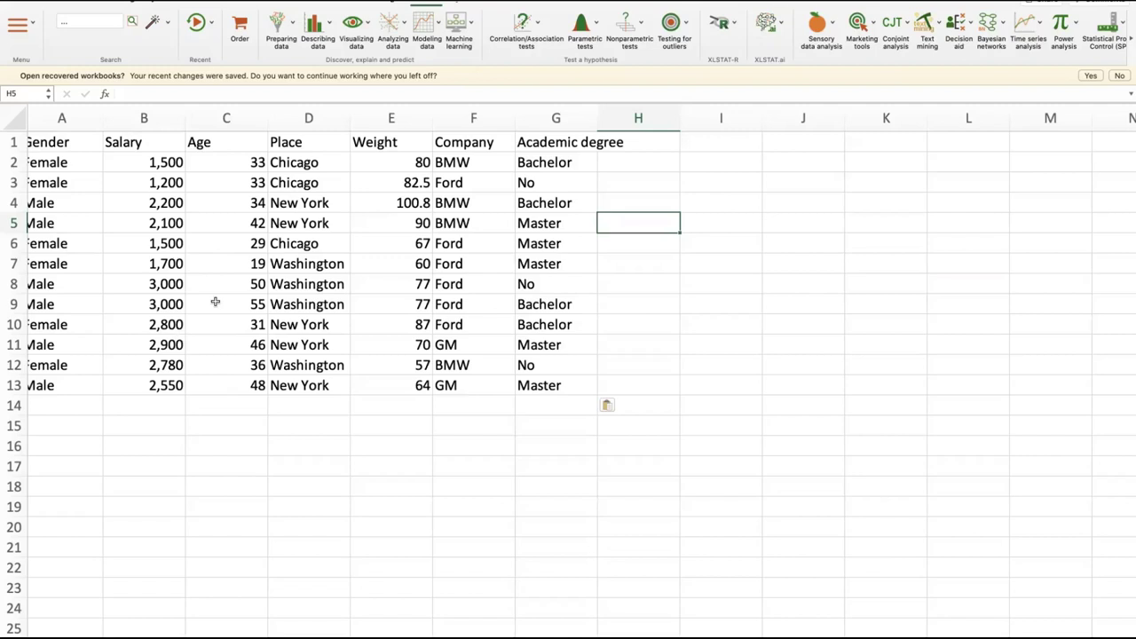
pyautogui.hscroll(-1, 66, 187)
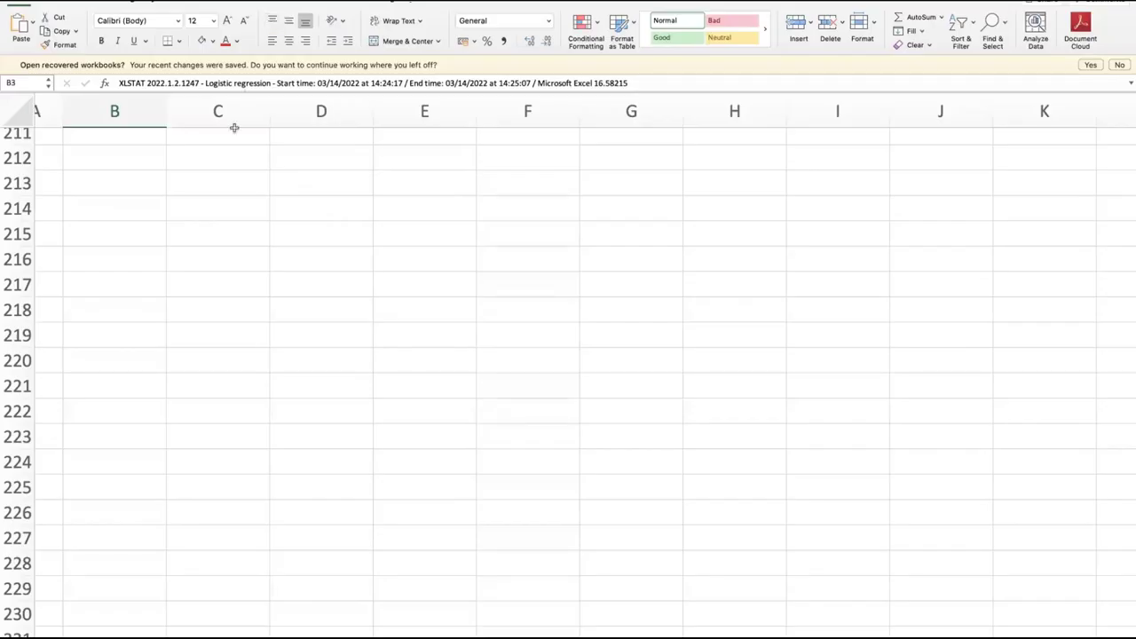
# Examine the variables and model settings in the header of the XLSTAT logistic regression report started at 14:24:17.
pyautogui.scroll(2, 199, 276)
pyautogui.hscroll(-1, 199, 276)
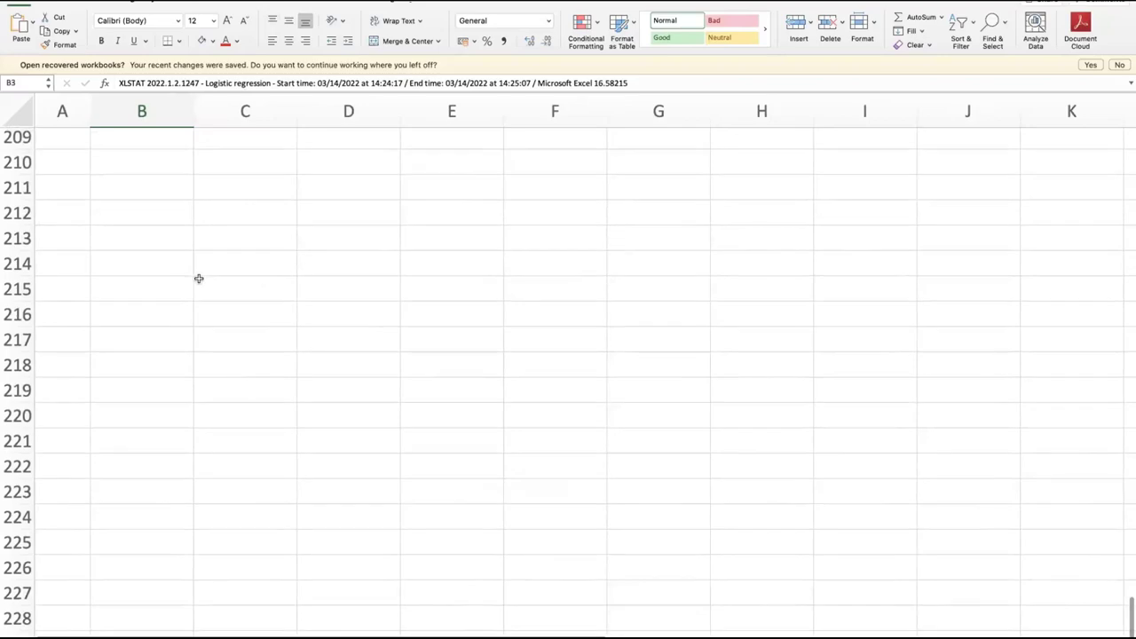
pyautogui.scroll(15, 199, 278)
pyautogui.scroll(20, 187, 386)
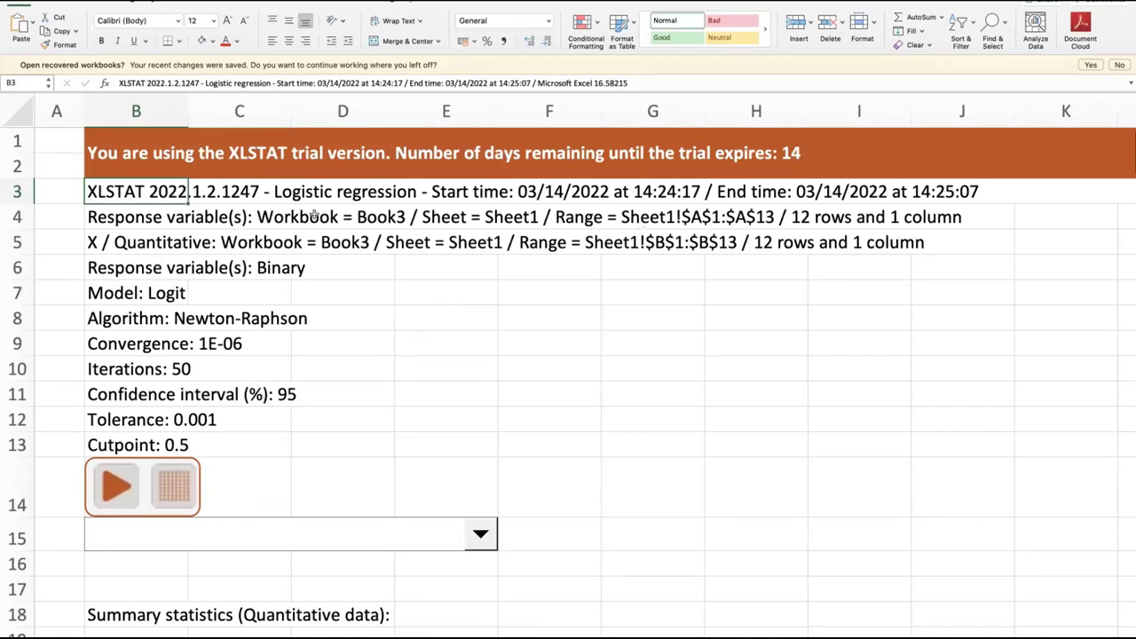
pyautogui.hscroll(1, 377, 213)
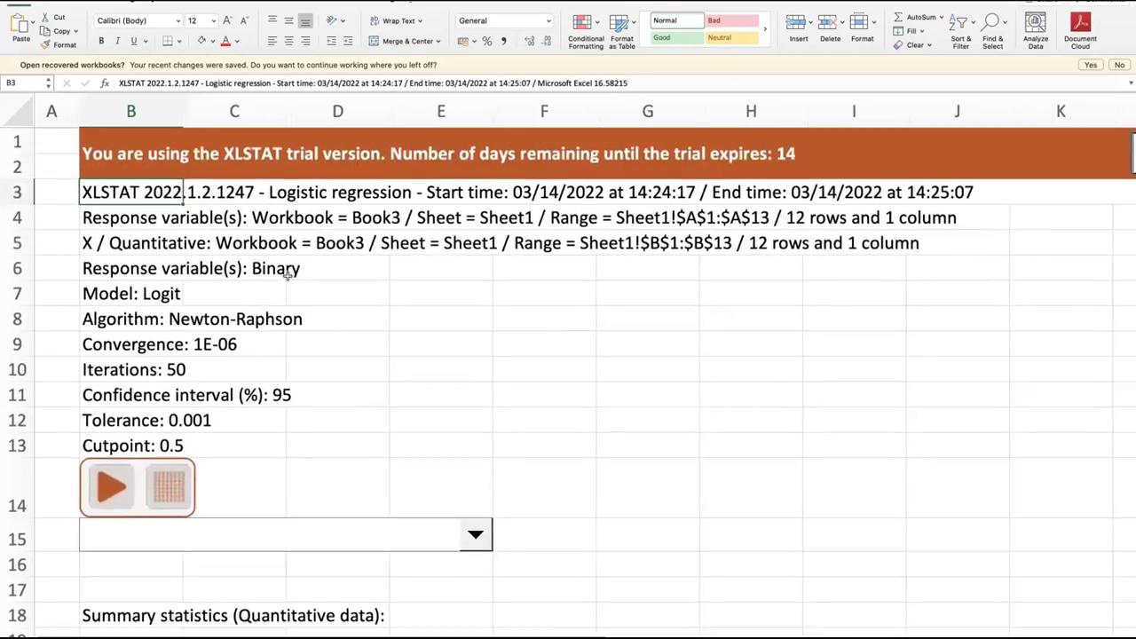
pyautogui.scroll(-1, 278, 269)
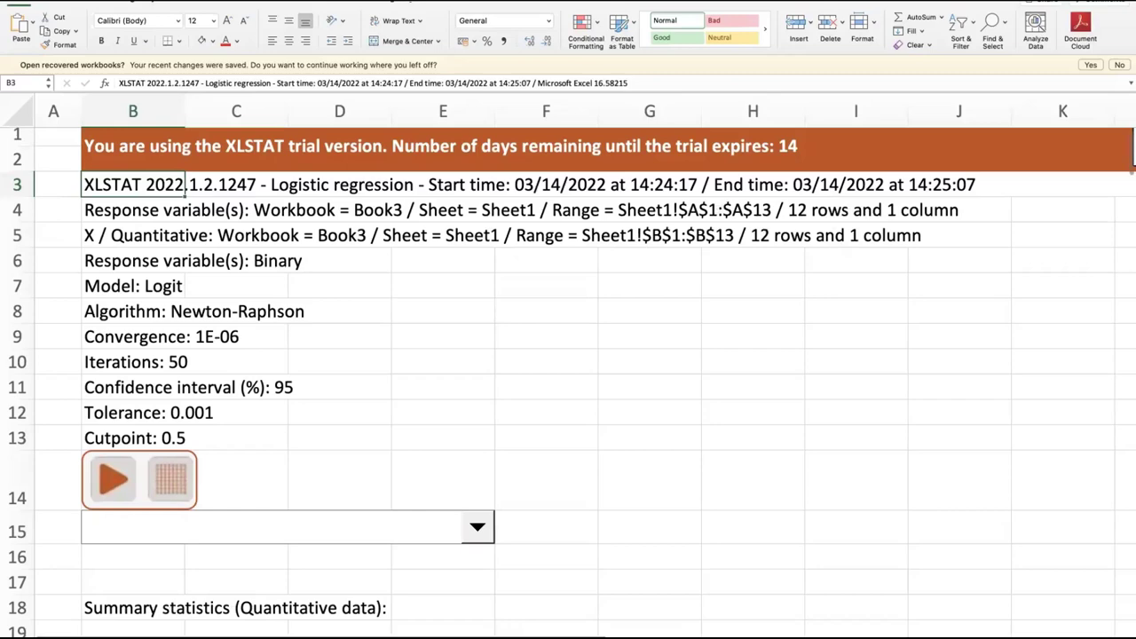
# Switch to the logistic regression report started at 15:59:15 and examine its header and the salary and gender summary statistics.
pyautogui.hotkey('ctrl', 'pageup')
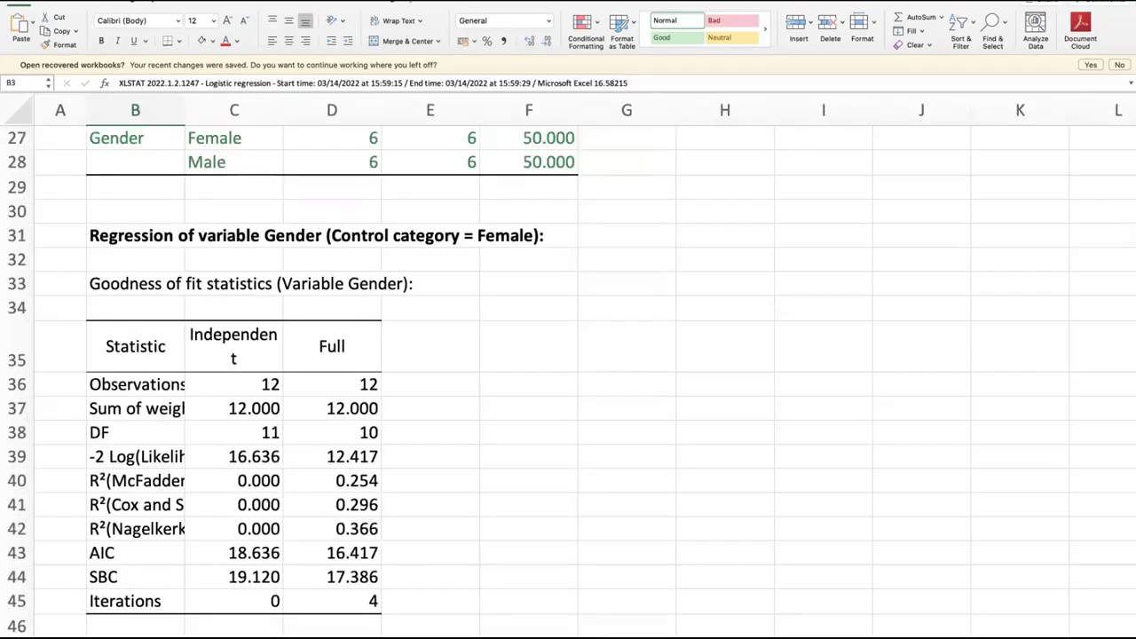
pyautogui.scroll(10, 264, 502)
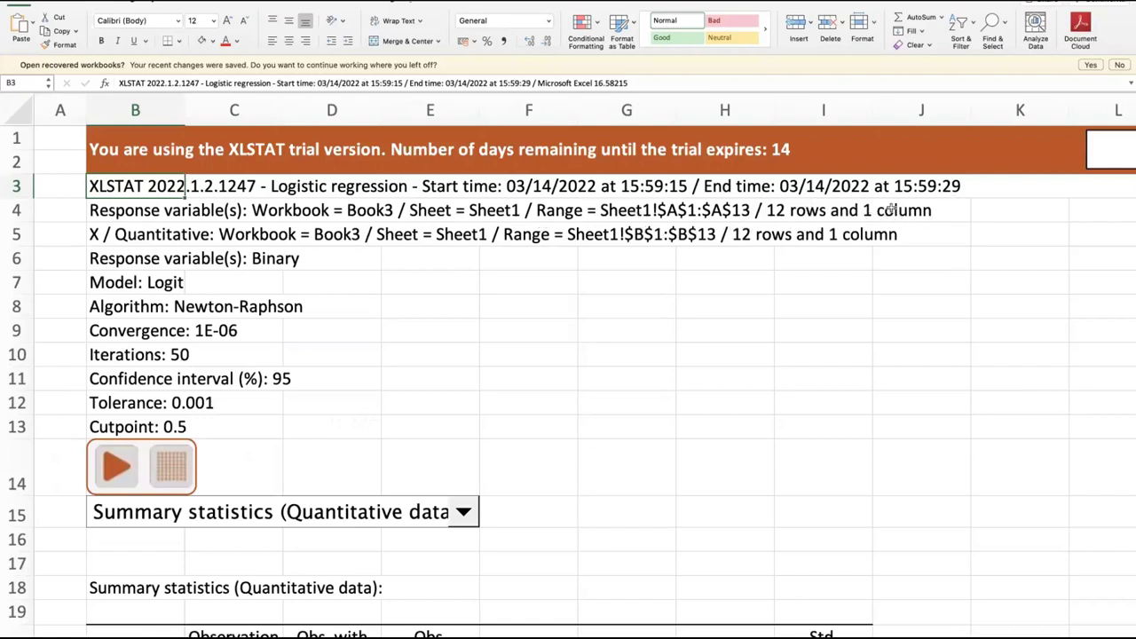
pyautogui.scroll(-8, 322, 431)
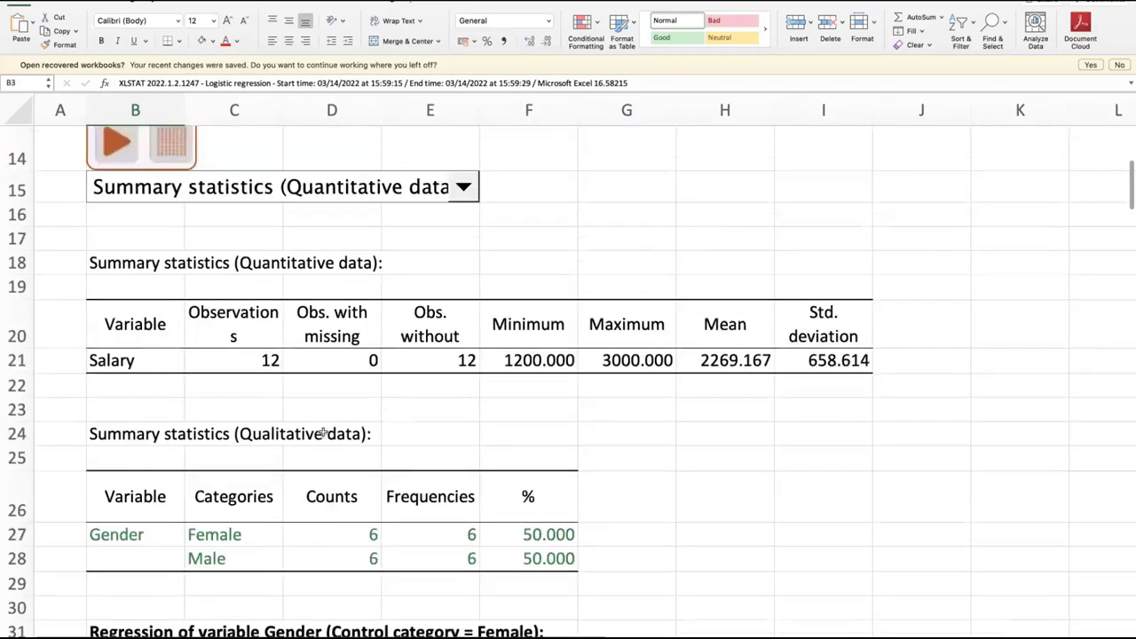
pyautogui.scroll(-2, 322, 431)
pyautogui.scroll(2, 190, 368)
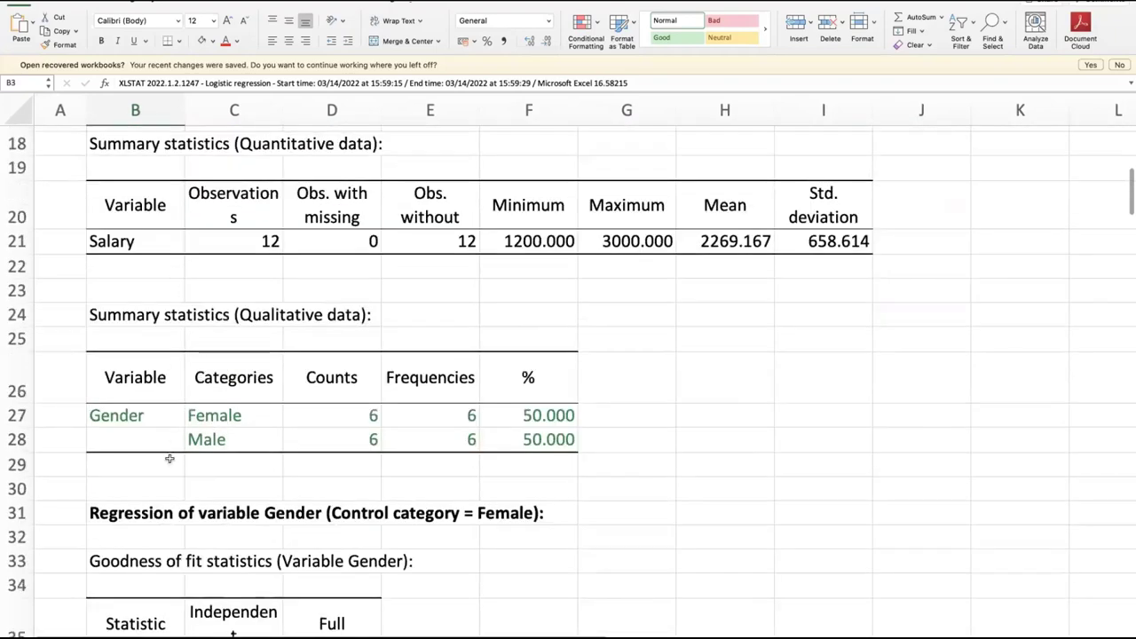
pyautogui.scroll(1, 177, 444)
pyautogui.scroll(1, 177, 373)
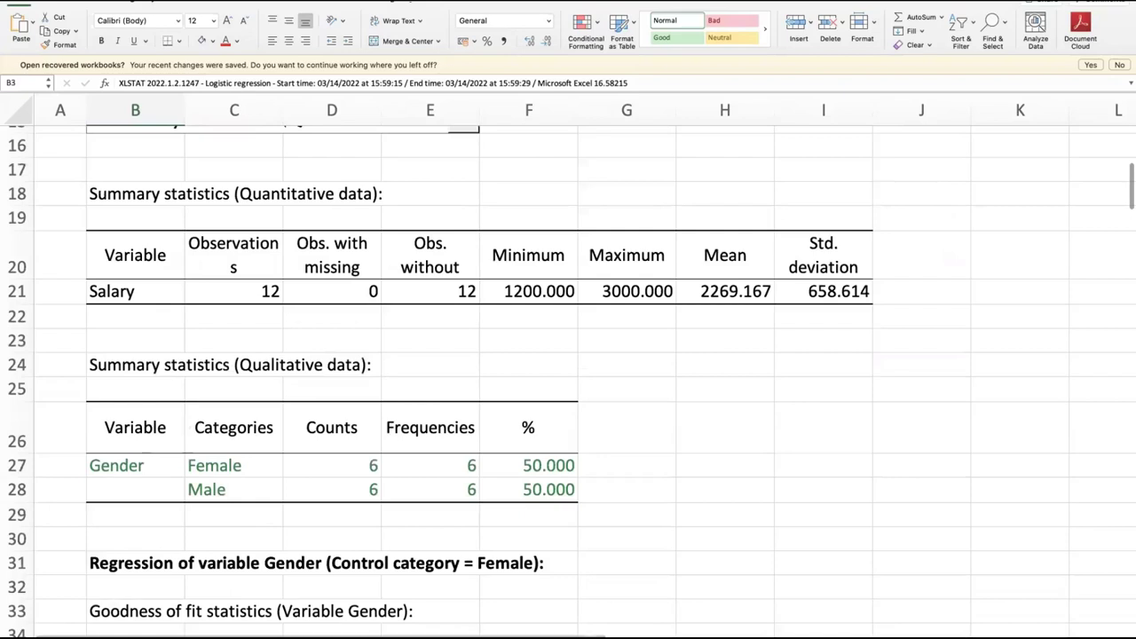
# Check the source data sheet, return to the regression report, and review its model settings and summary statistics.
pyautogui.hotkey('ctrl', 'pageup')
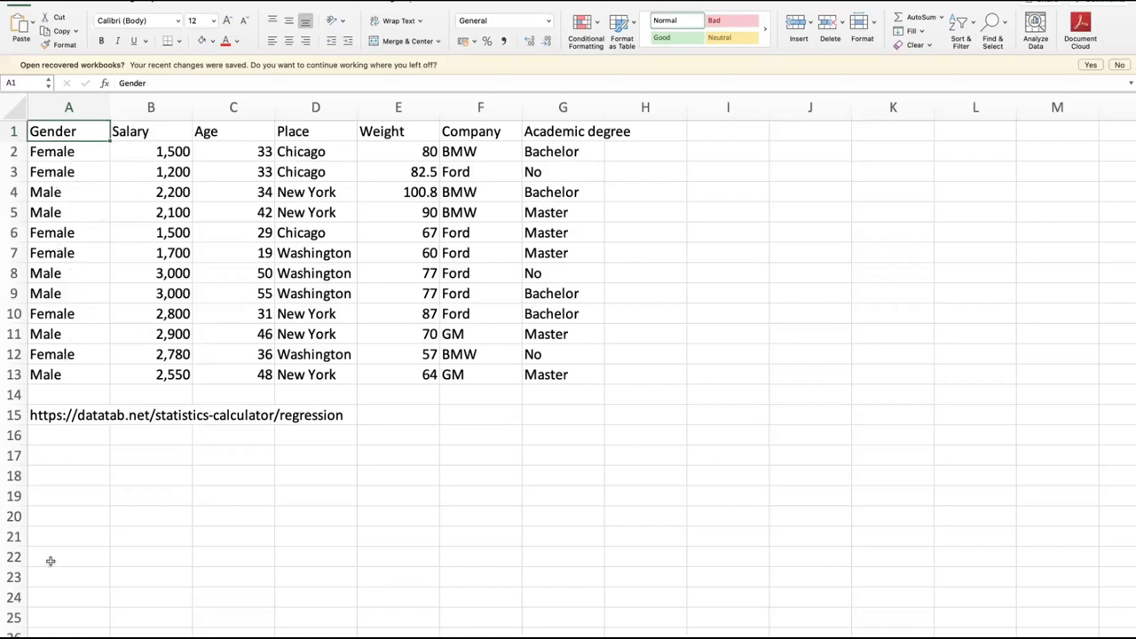
pyautogui.click(123, 633)
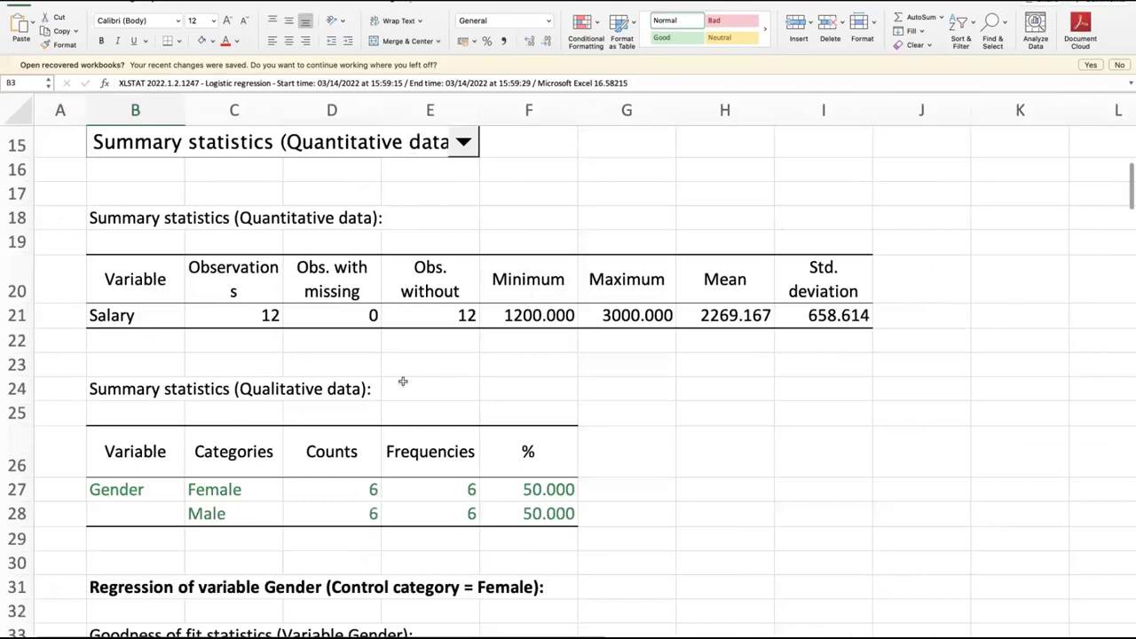
pyautogui.scroll(5, 400, 380)
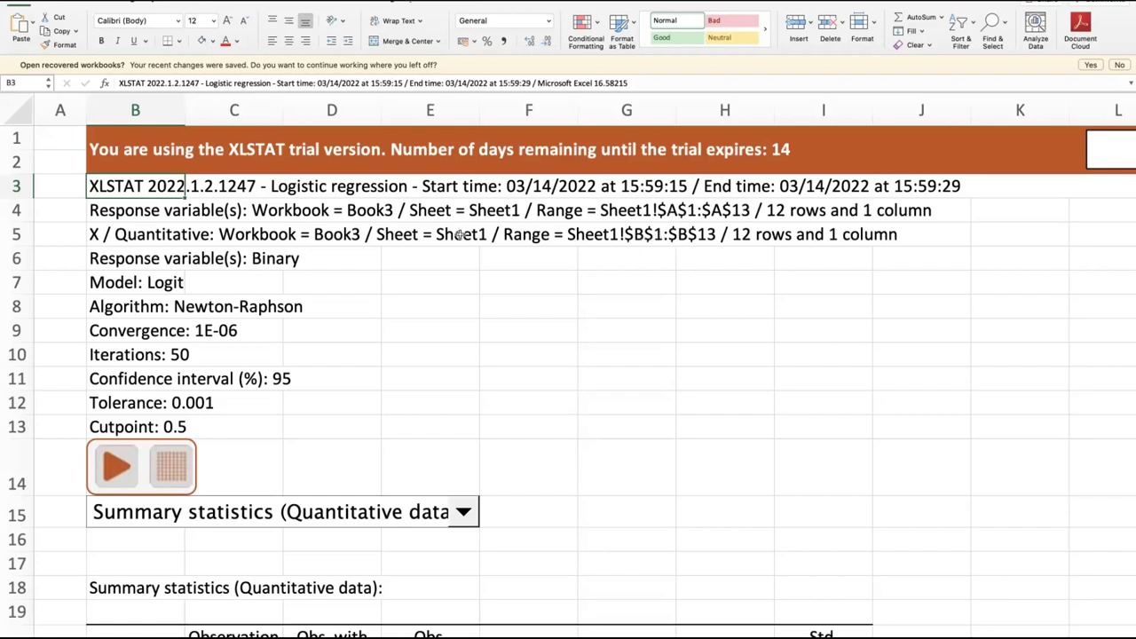
pyautogui.scroll(-2, 267, 248)
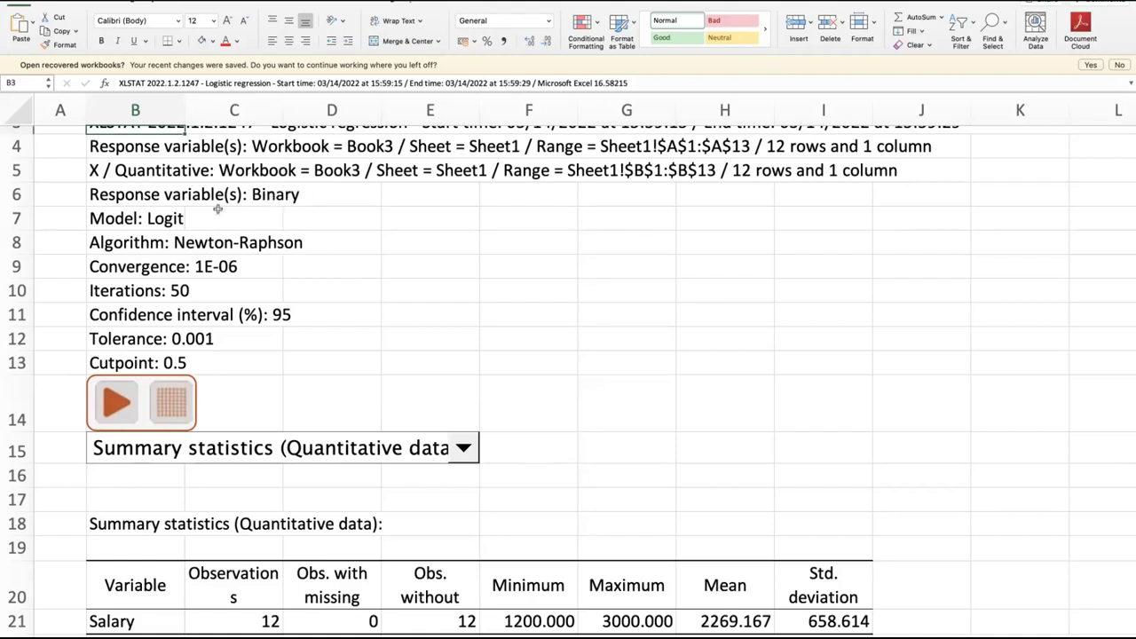
pyautogui.scroll(1, 275, 186)
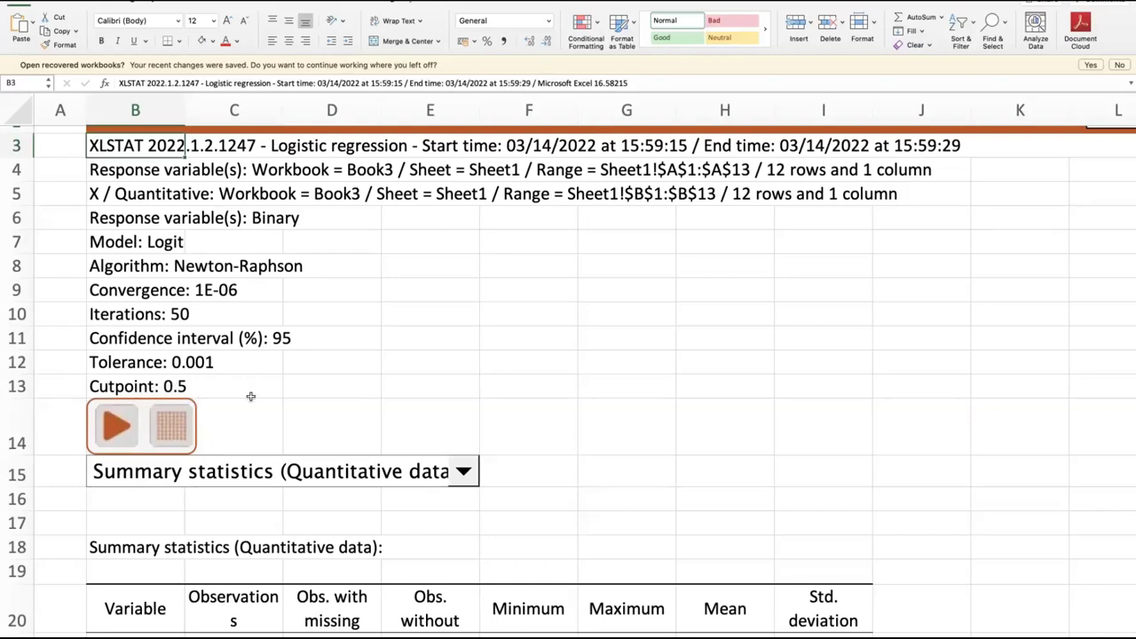
pyautogui.scroll(-10, 250, 396)
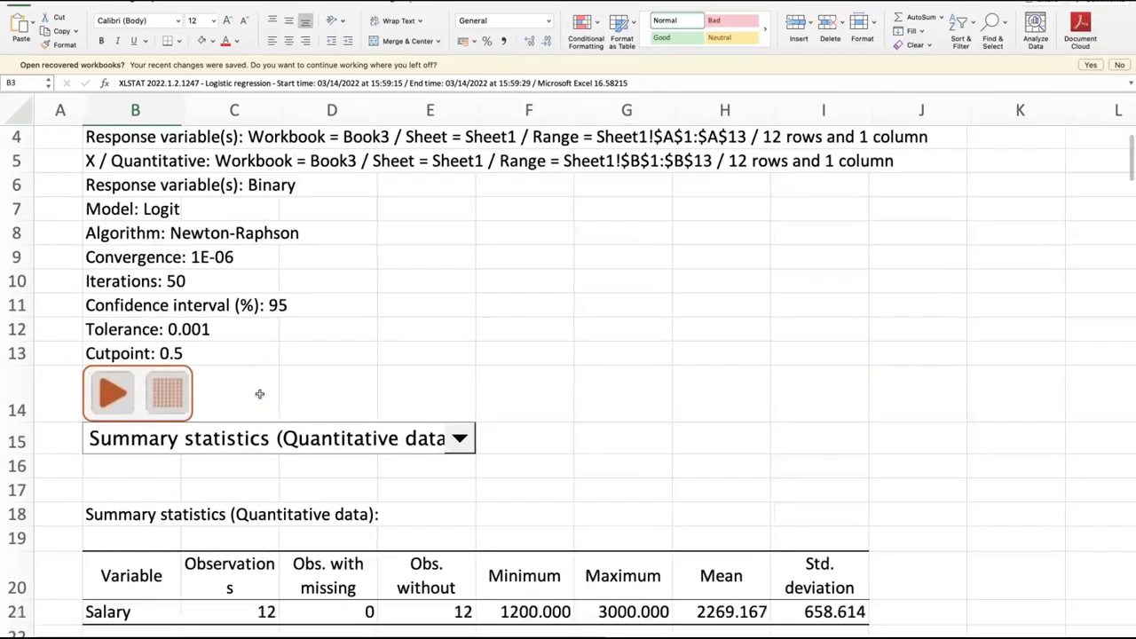
pyautogui.scroll(-1, 259, 394)
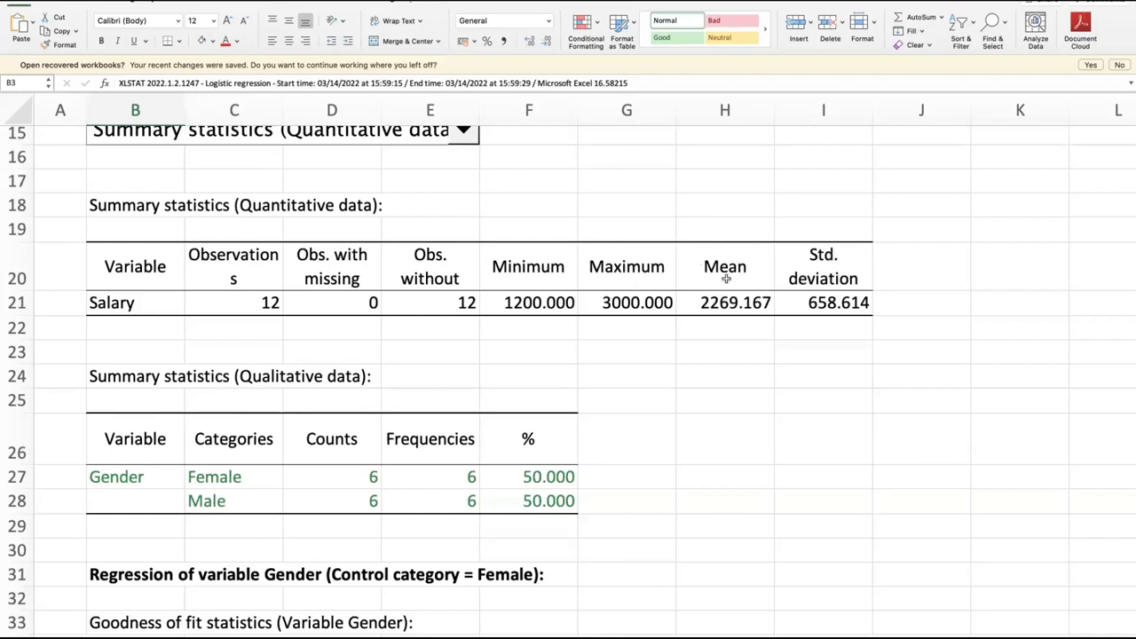
# Examine the gender summary statistics, goodness of fit statistics and null hypothesis test in the XLSTAT regression report.
pyautogui.scroll(-3, 612, 283)
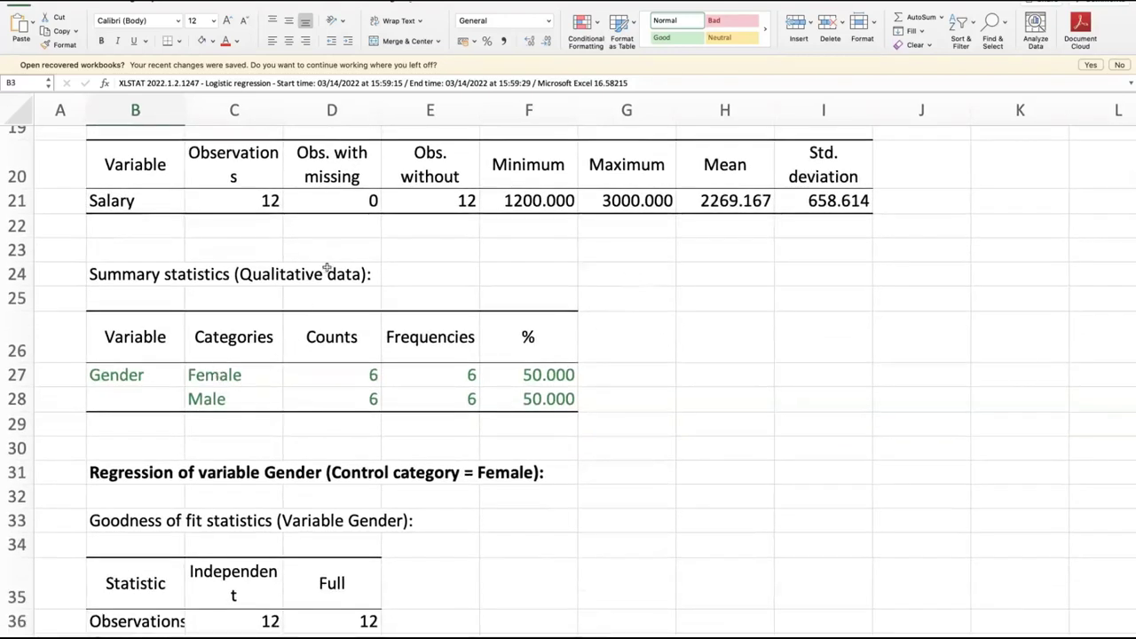
pyautogui.scroll(1, 327, 284)
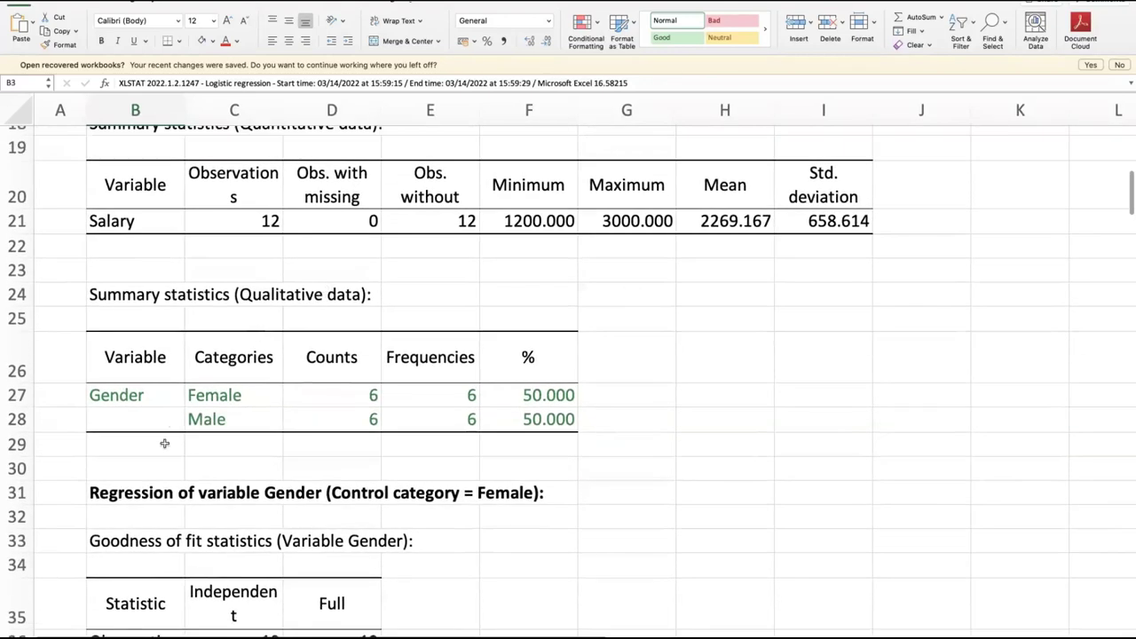
pyautogui.scroll(1, 161, 410)
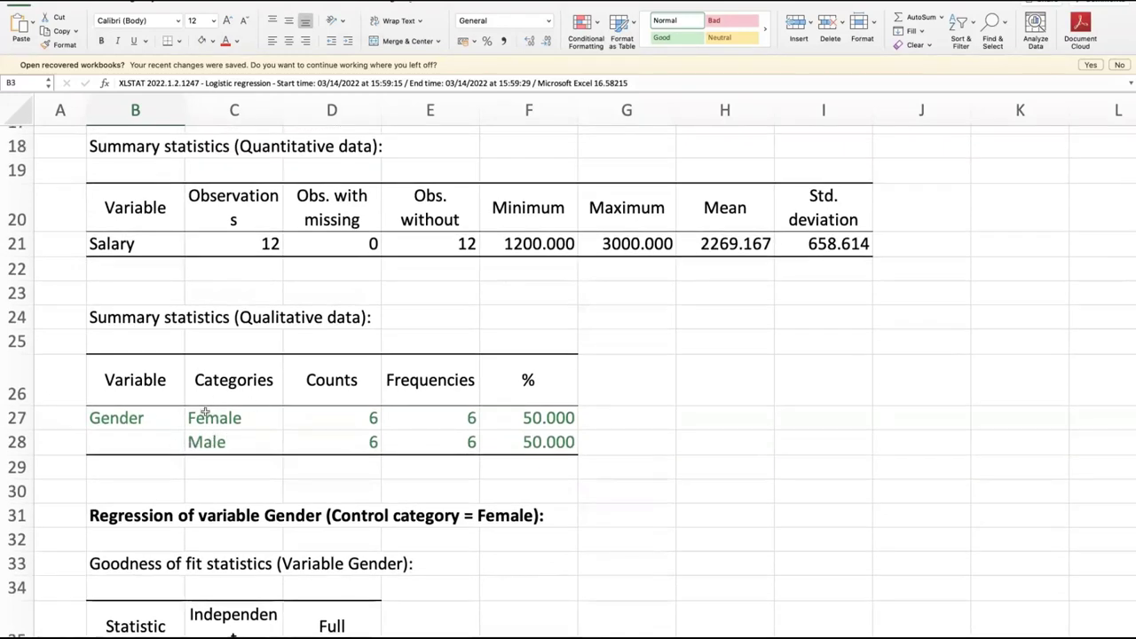
pyautogui.scroll(-4, 240, 417)
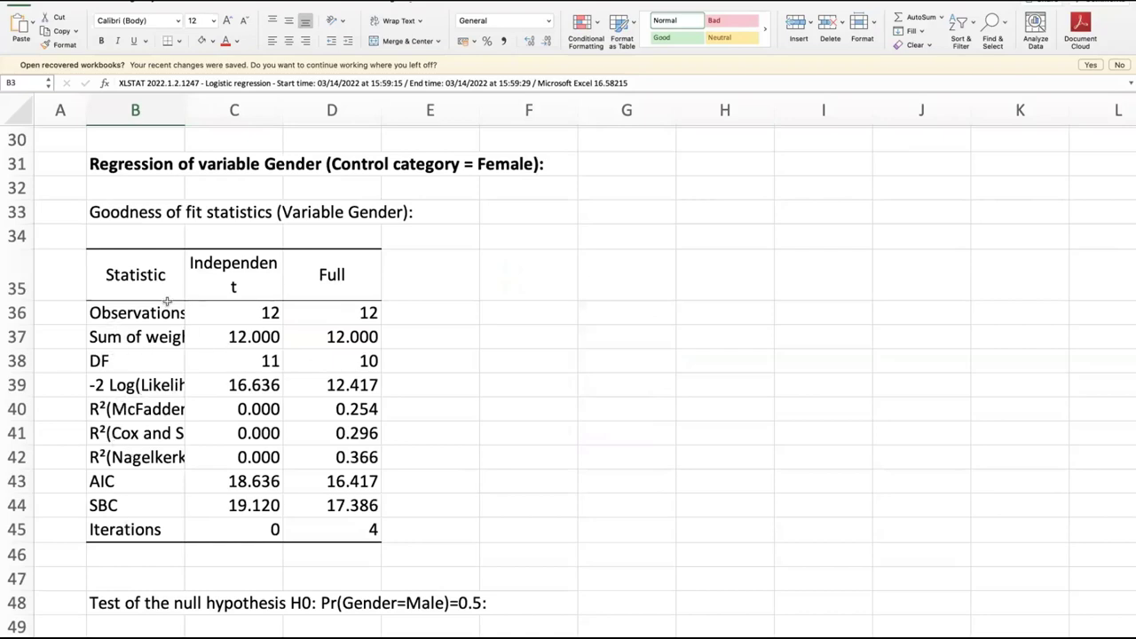
pyautogui.scroll(-4, 275, 400)
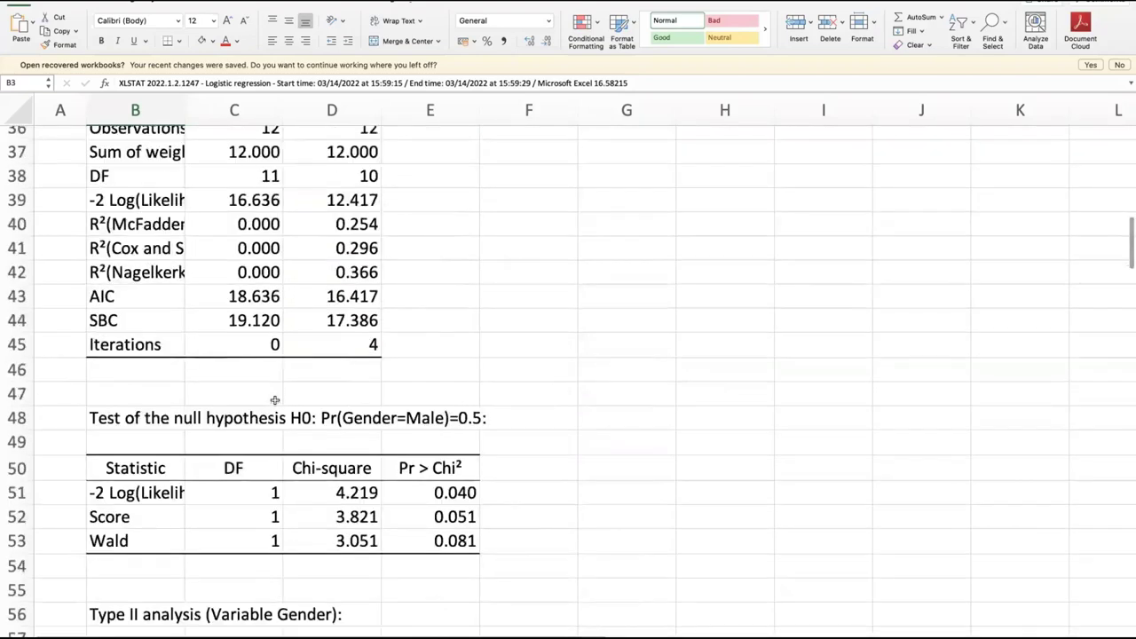
pyautogui.scroll(-3, 275, 400)
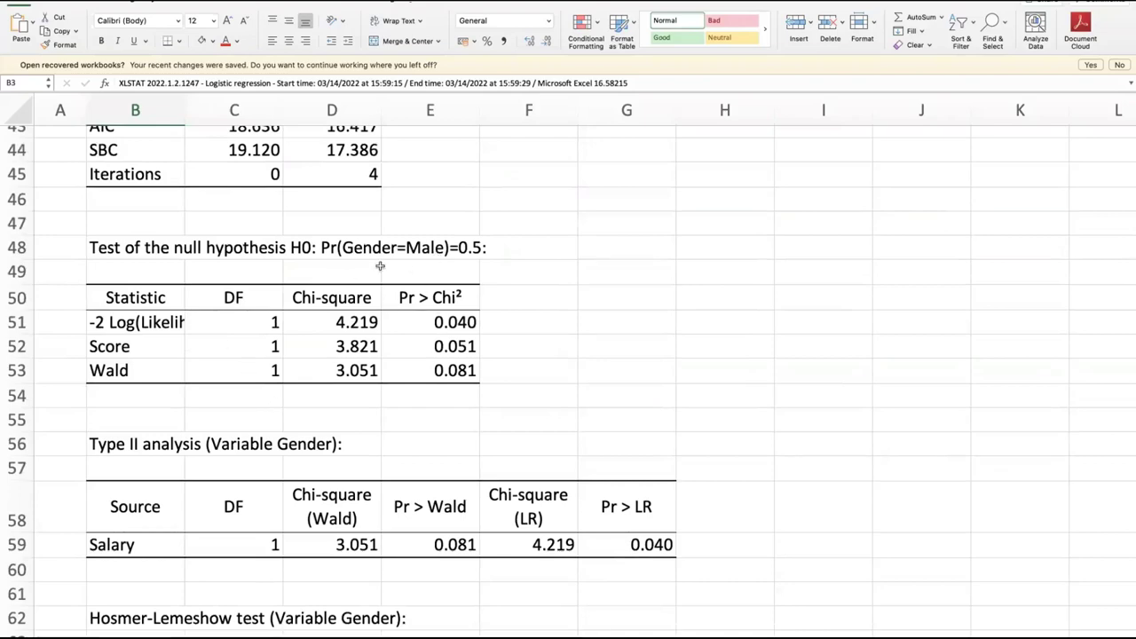
pyautogui.scroll(-1, 311, 328)
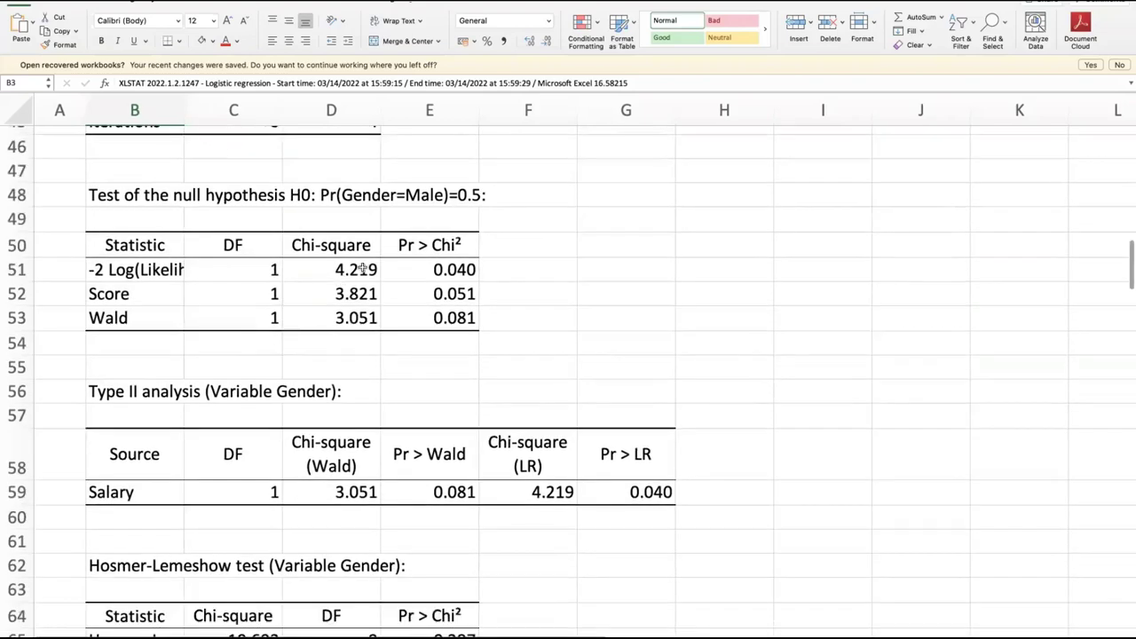
# Examine the report's Type II analysis, Hosmer-Lemeshow test, model parameters, model equation and standardized coefficients for Gender.
pyautogui.scroll(-4, 363, 266)
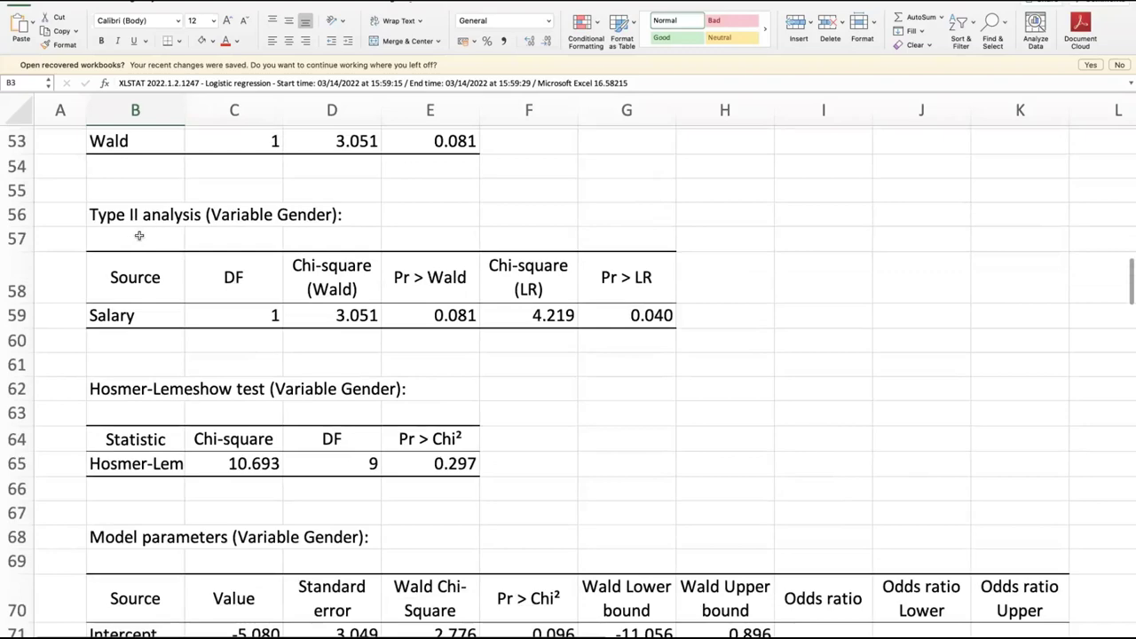
pyautogui.scroll(-3, 147, 229)
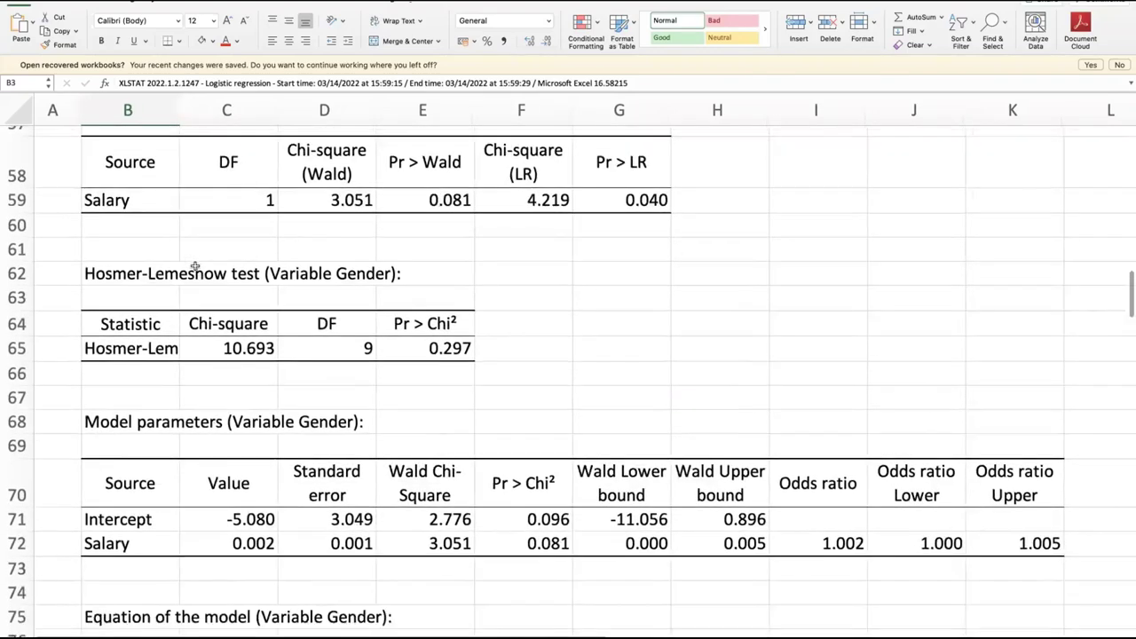
pyautogui.scroll(-3, 195, 266)
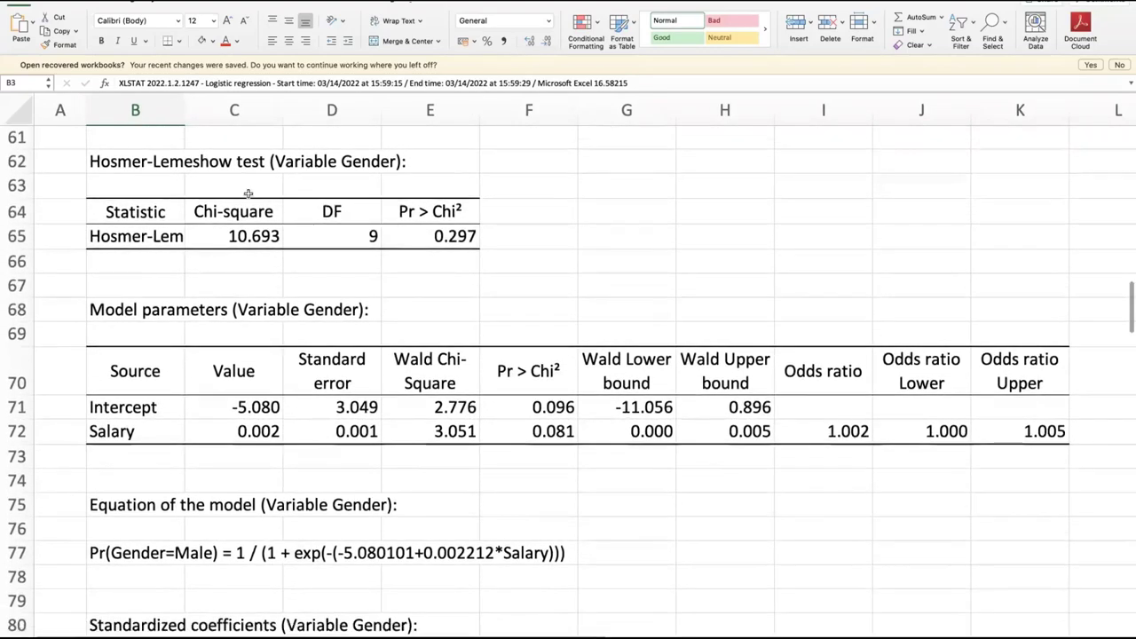
pyautogui.scroll(-3, 269, 255)
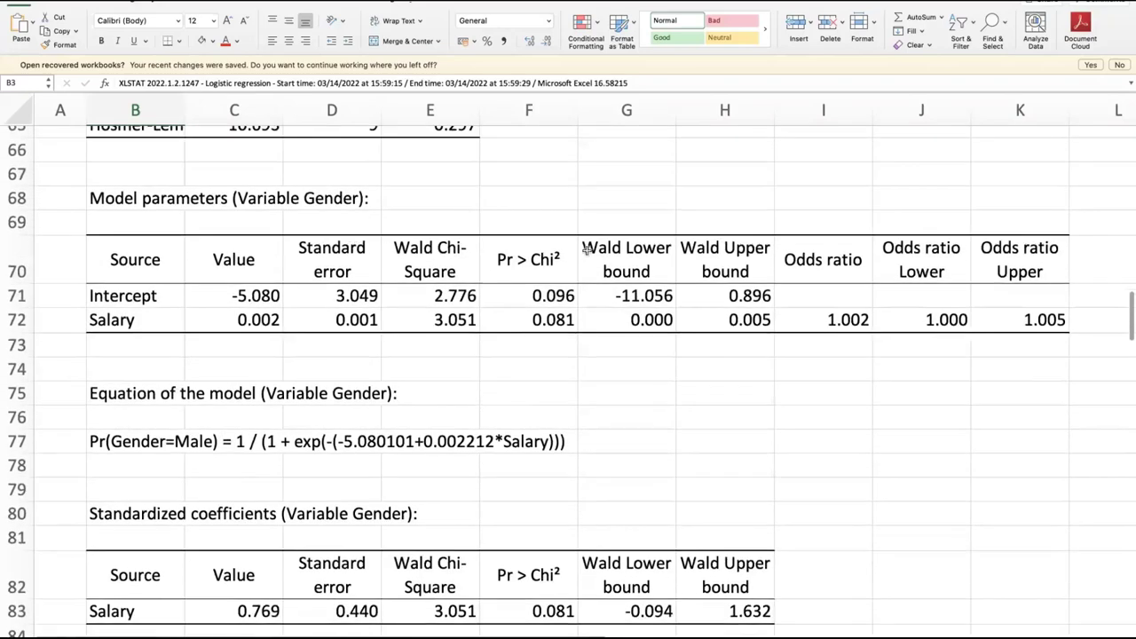
pyautogui.scroll(-5, 266, 267)
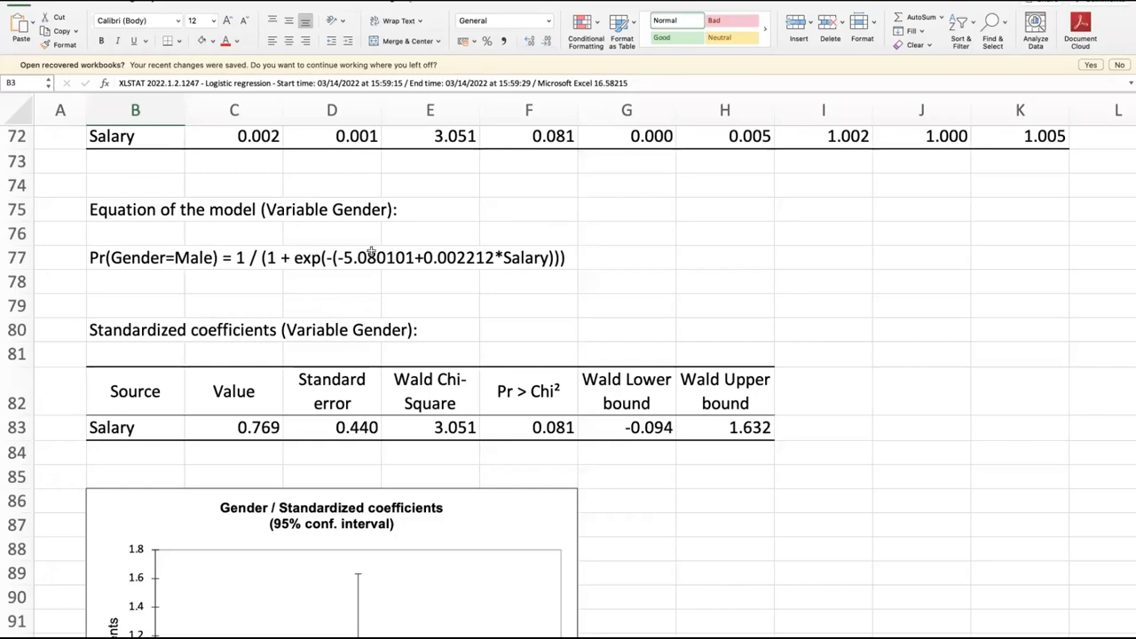
pyautogui.scroll(-5, 441, 266)
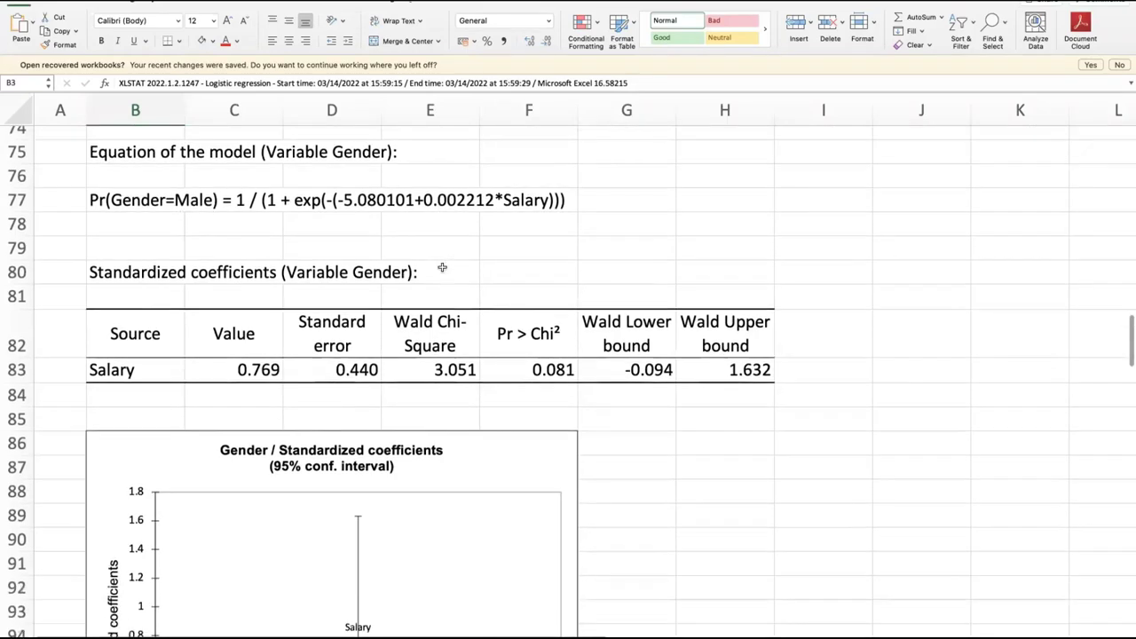
# Review the predictions and residuals, the regression chart and the classification table through to the end of the report.
pyautogui.scroll(-12, 443, 247)
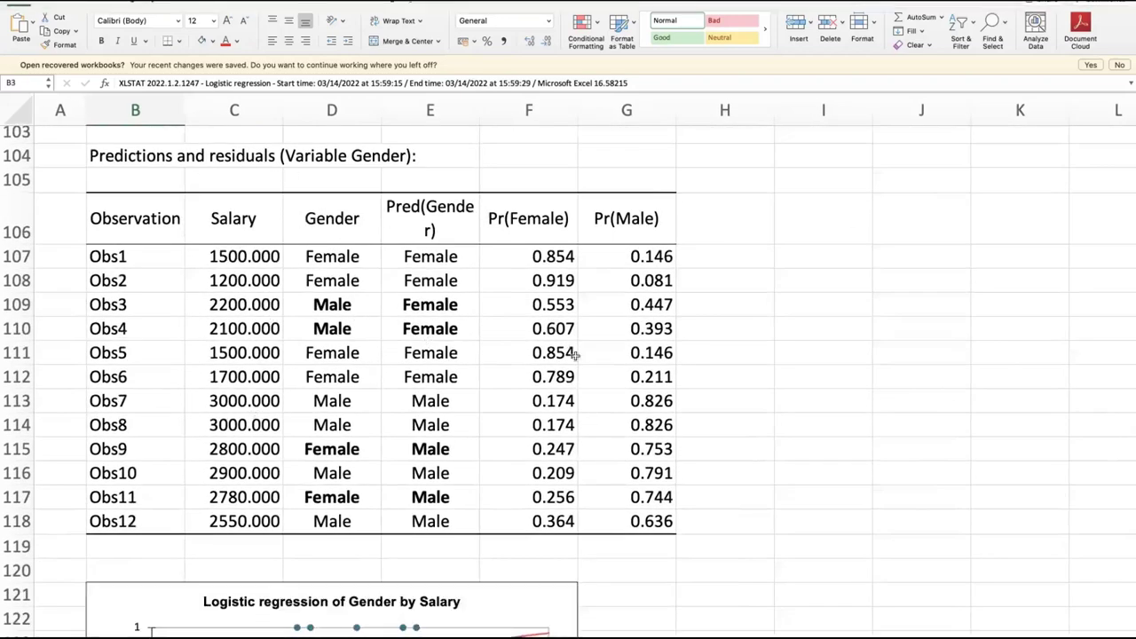
pyautogui.scroll(-15, 398, 349)
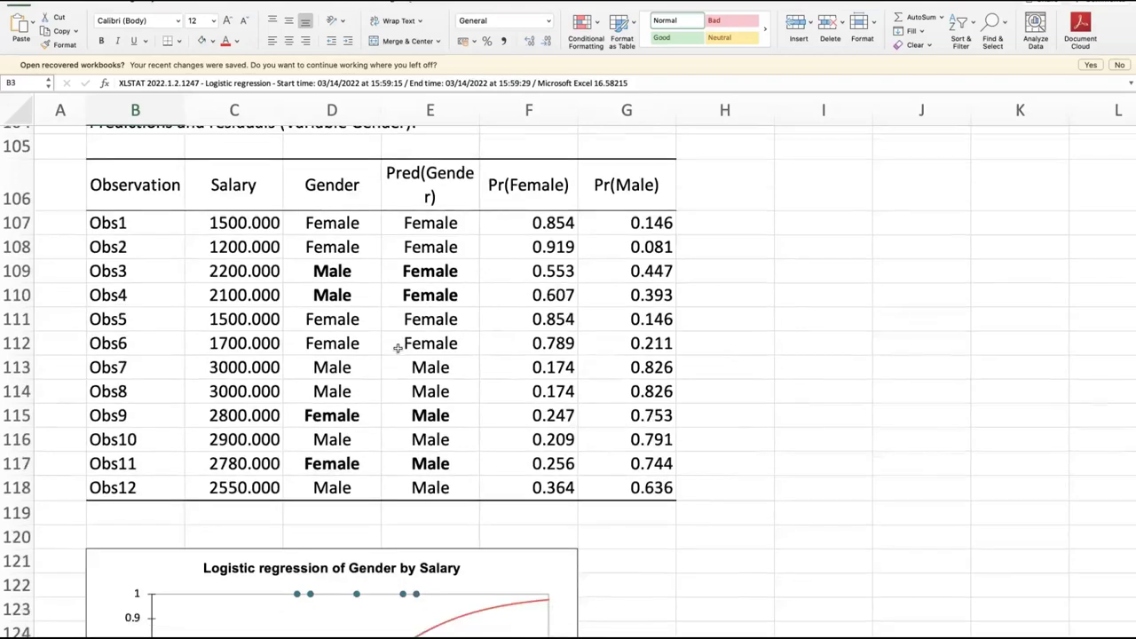
pyautogui.scroll(-7, 397, 348)
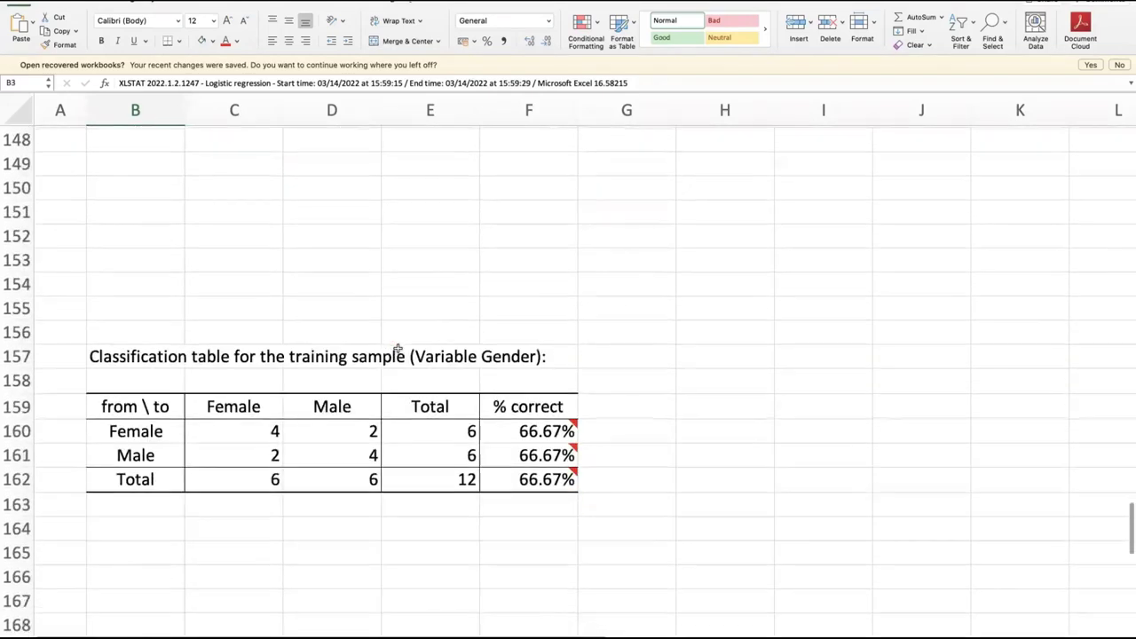
pyautogui.scroll(-15, 398, 347)
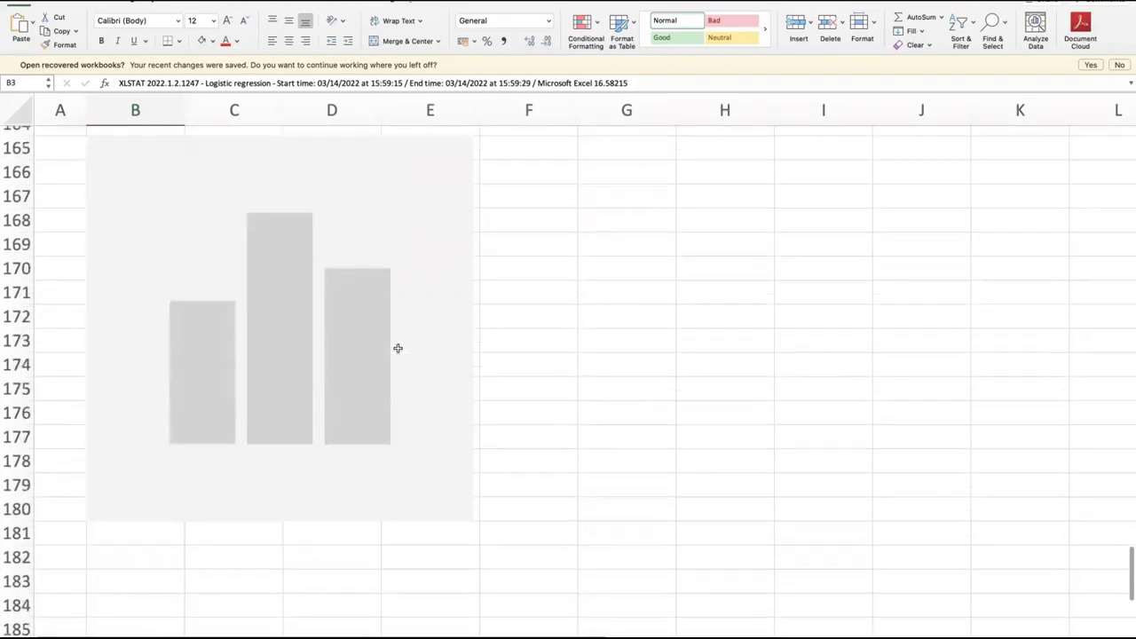
pyautogui.scroll(-8, 397, 348)
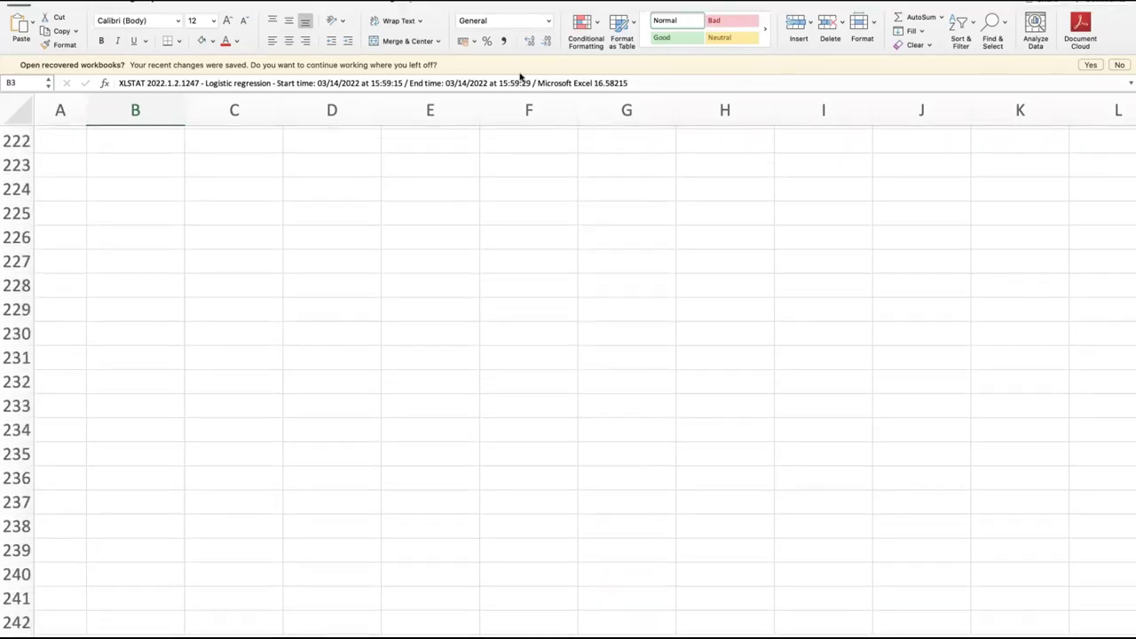
# Switch to the DATAtab Online Statistics Calculator in the browser and show the sample dataset in Data View.
pyautogui.press('super+Tab')
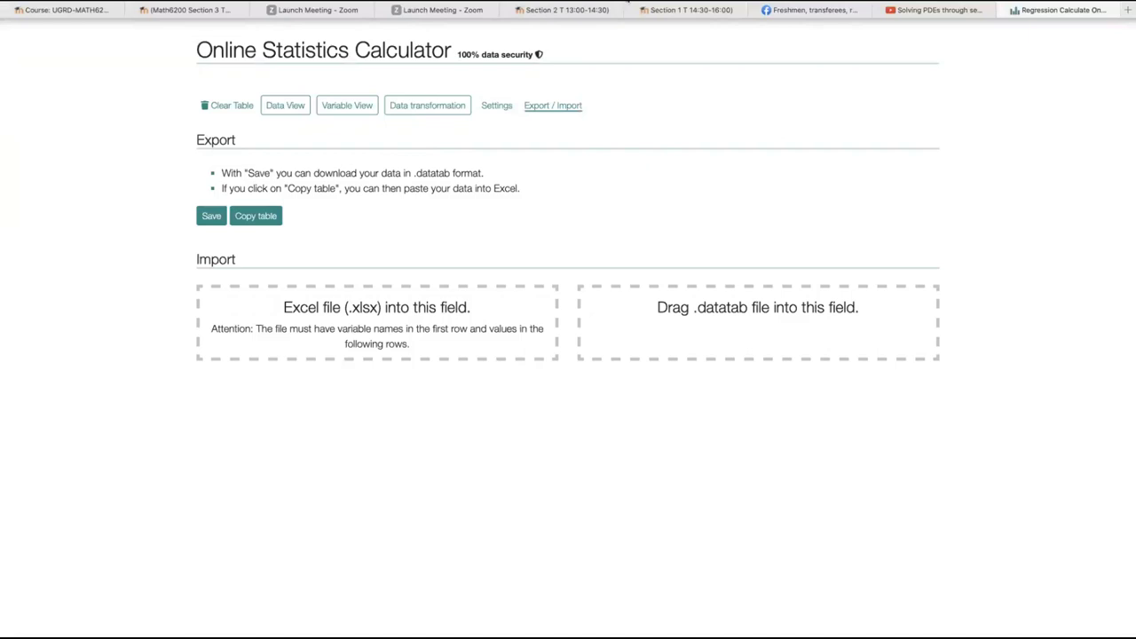
pyautogui.press('super+l')
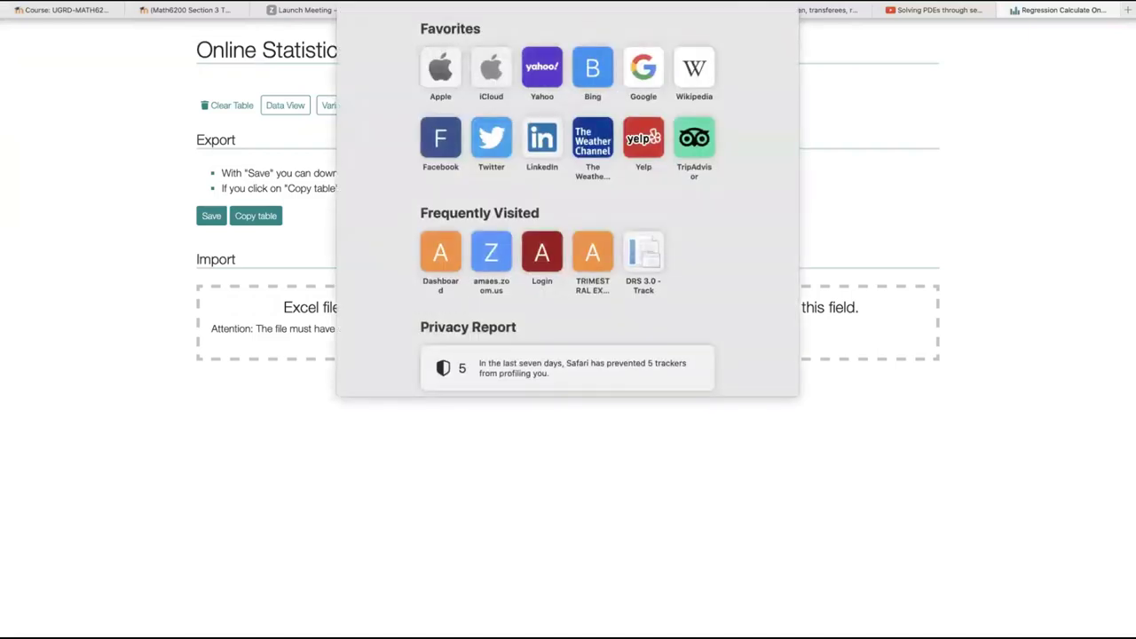
pyautogui.press('Escape')
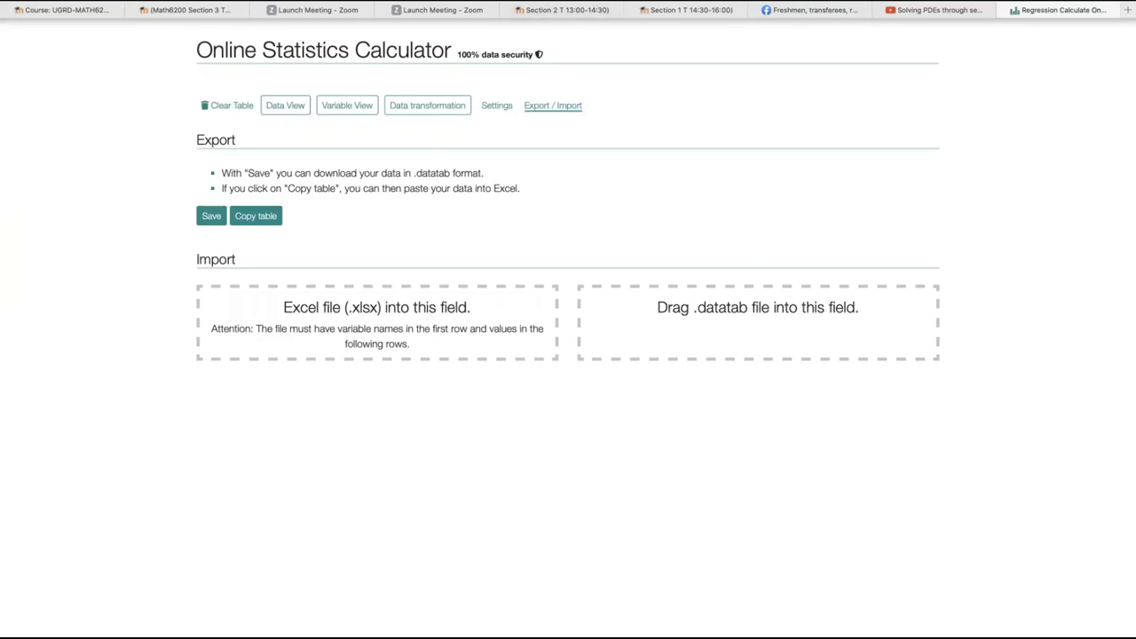
pyautogui.click(285, 105)
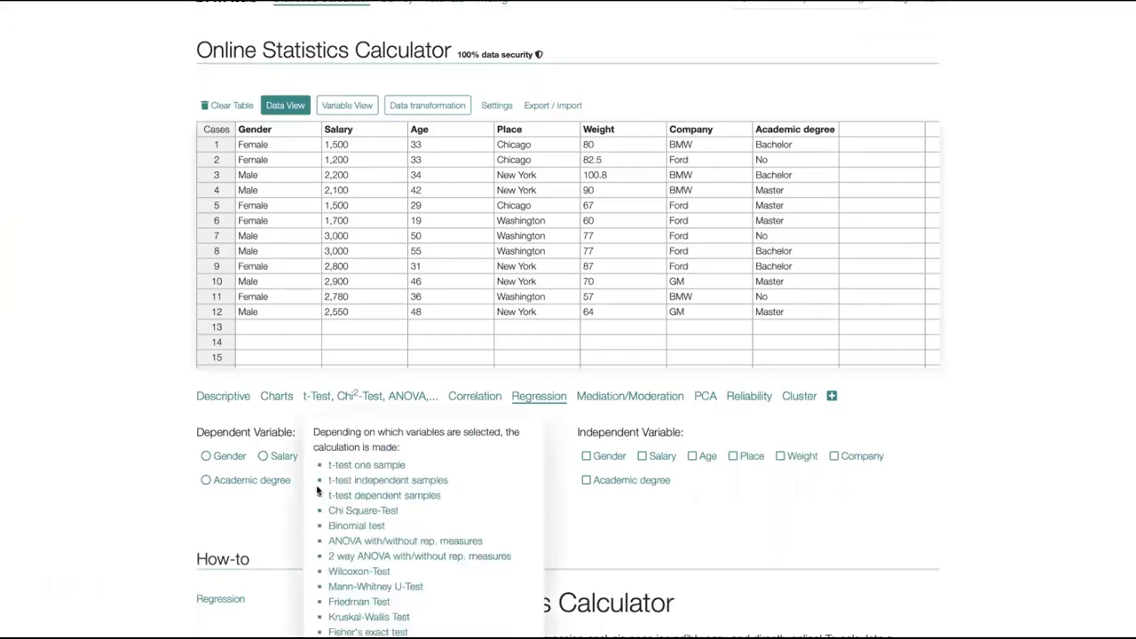
# Set up a logistic regression in DATAtab with Gender as the dependent variable and Salary as the independent variable.
pyautogui.scroll(-1, 424, 371)
pyautogui.scroll(-2, 479, 368)
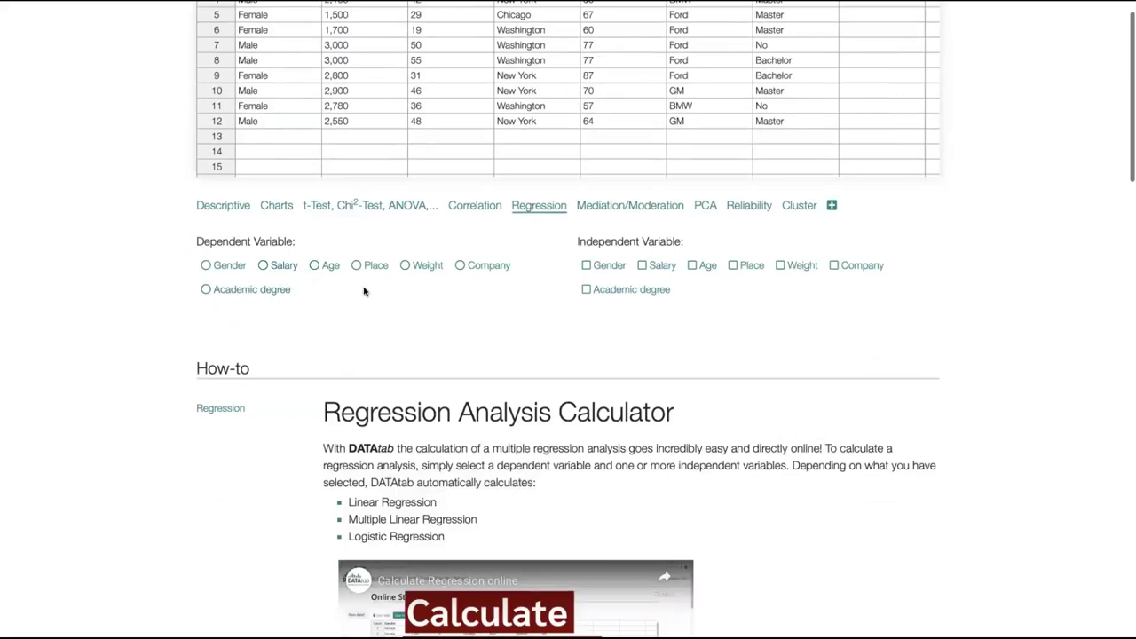
pyautogui.scroll(1, 337, 285)
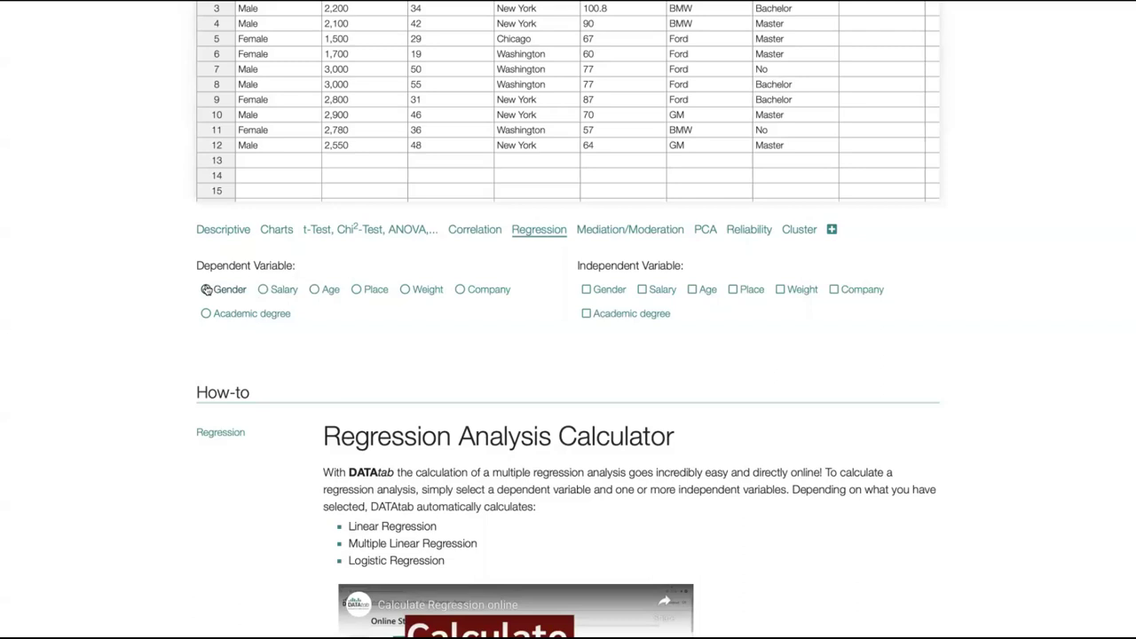
pyautogui.click(206, 290)
pyautogui.click(642, 291)
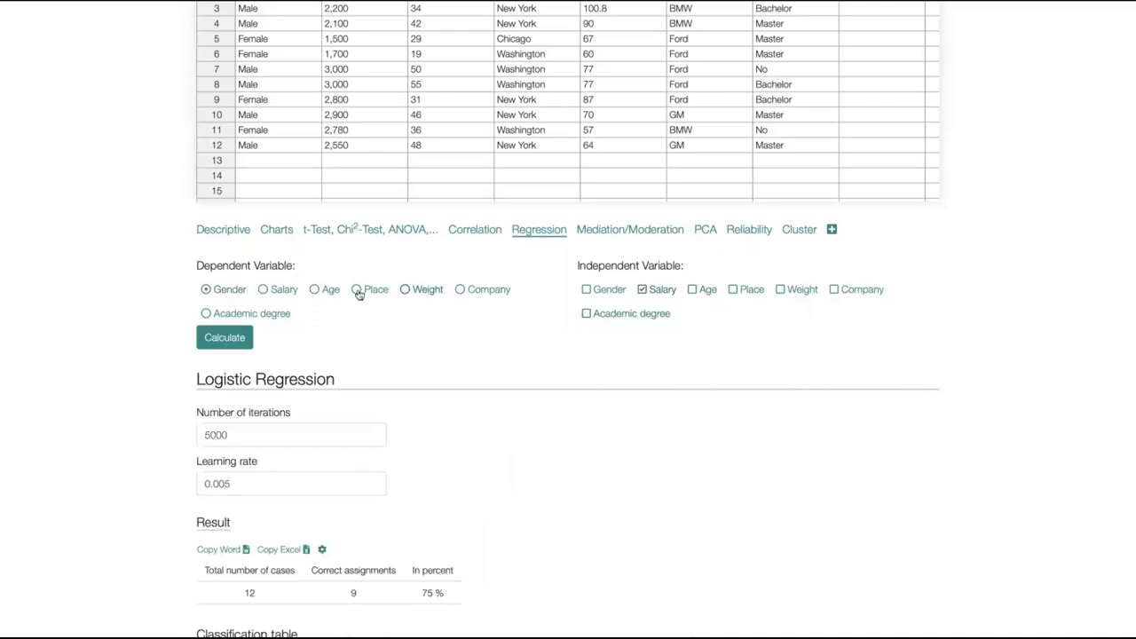
# Examine the DATAtab logistic regression settings, result, classification table and model summary for the prediction of Female.
pyautogui.scroll(-1, 393, 408)
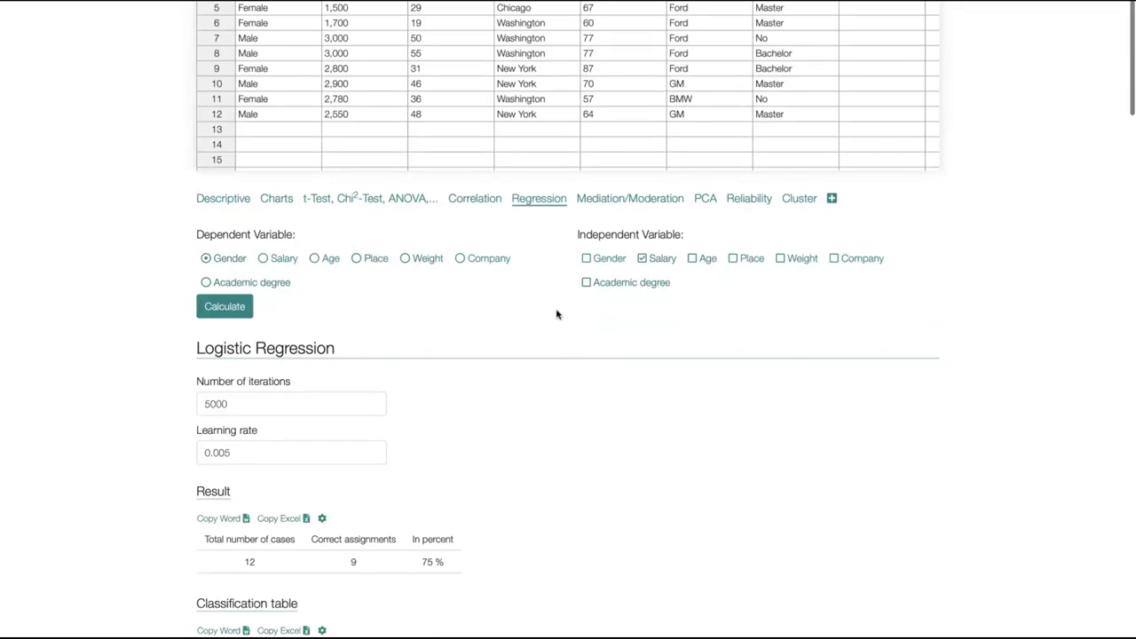
pyautogui.scroll(-2, 557, 314)
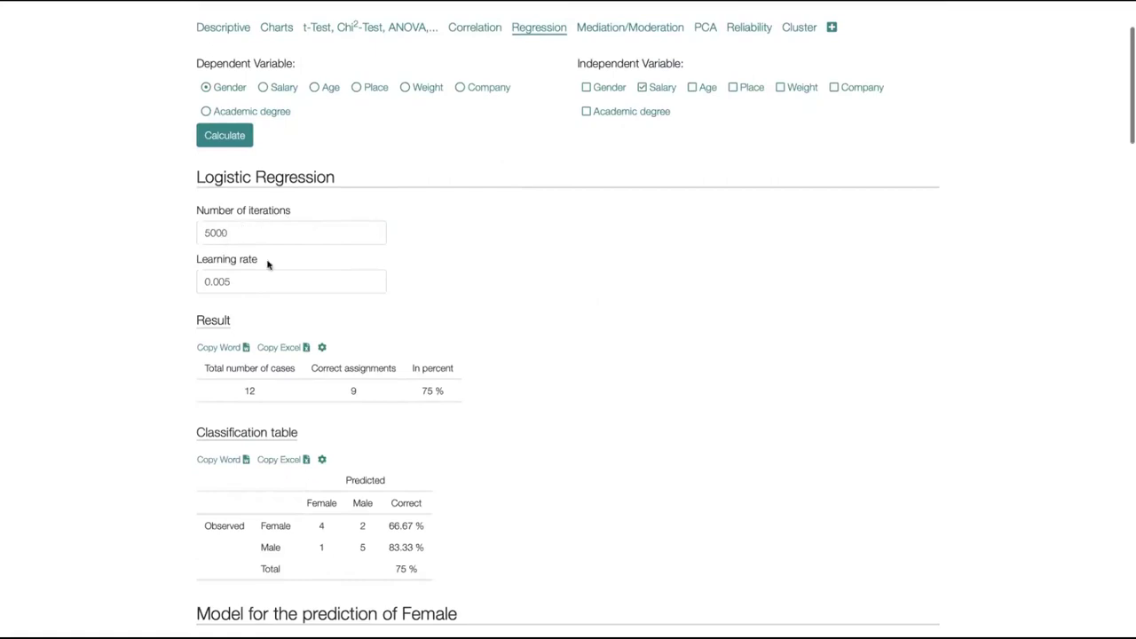
pyautogui.scroll(-2, 268, 264)
pyautogui.scroll(-4, 267, 264)
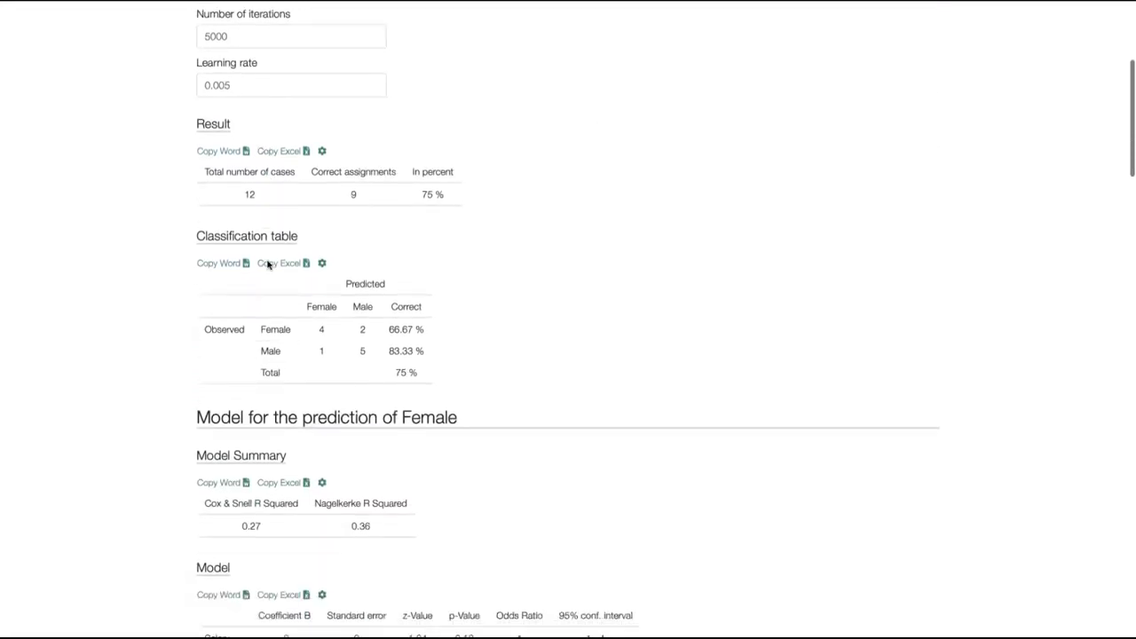